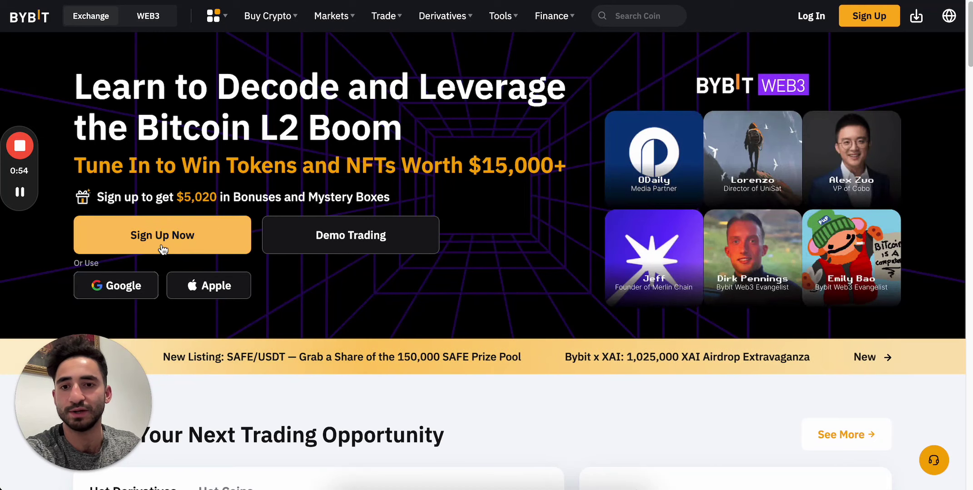
- Open the Bybit sign-up form and look over its email, password and referral code fields
{"action": "left_click", "coordinate": [164, 249]}
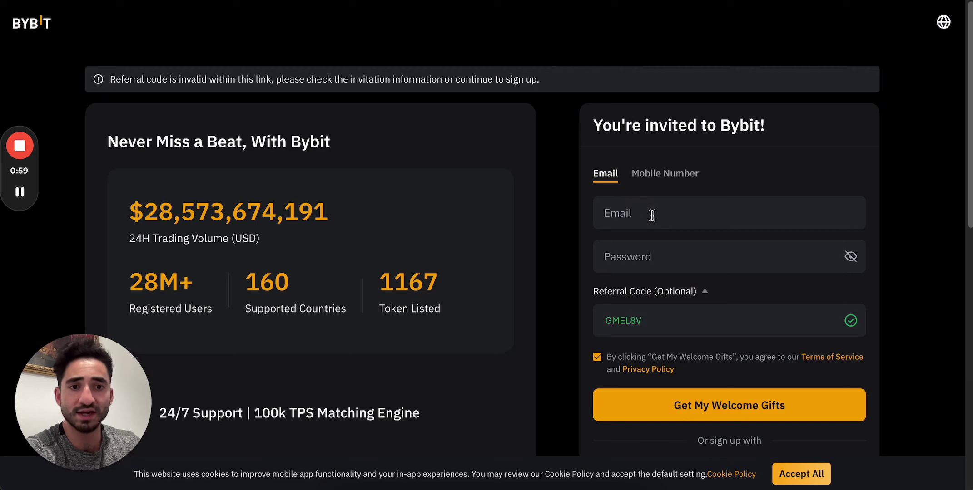
{"action": "left_click", "coordinate": [625, 257]}
{"action": "left_click", "coordinate": [609, 304]}
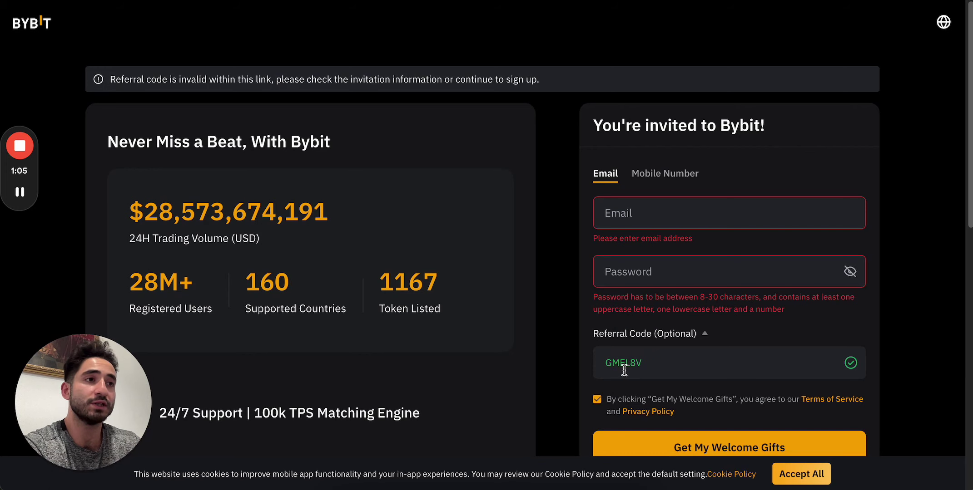
{"action": "left_click", "coordinate": [629, 170]}
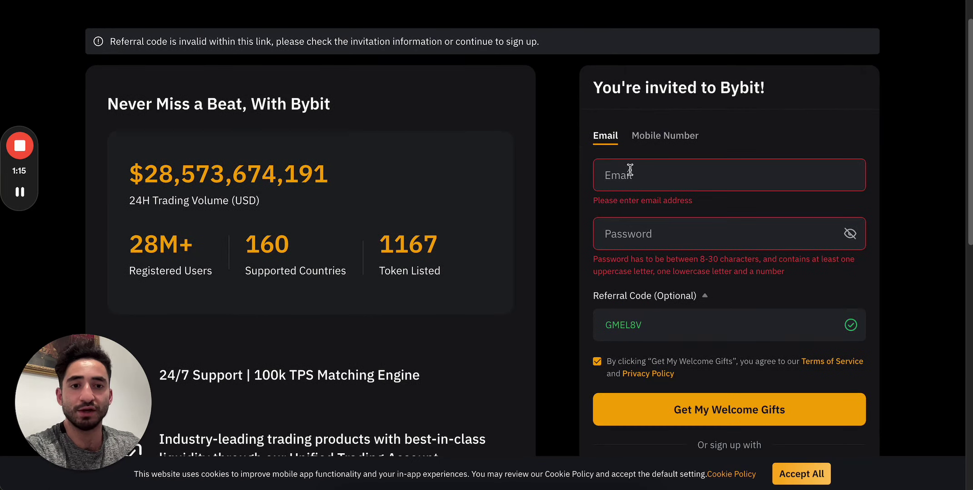
{"action": "left_click", "coordinate": [637, 225]}
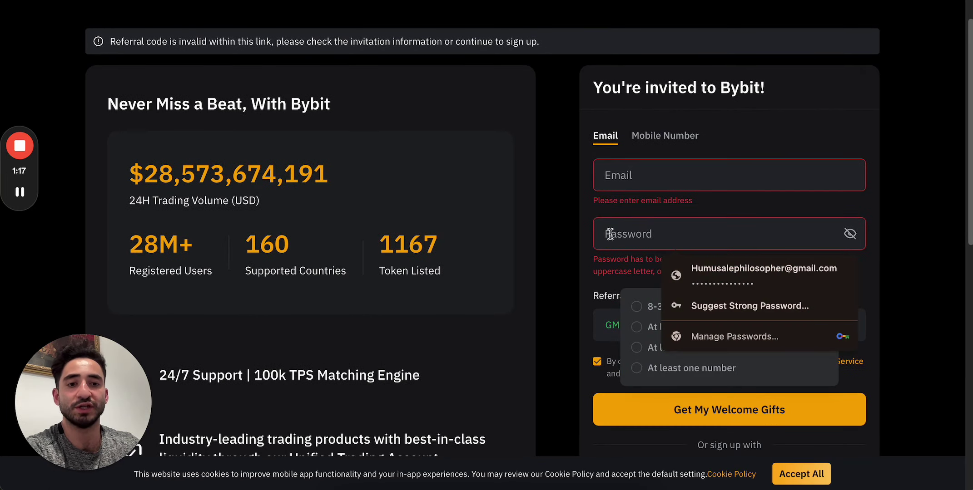
{"action": "left_click", "coordinate": [592, 230]}
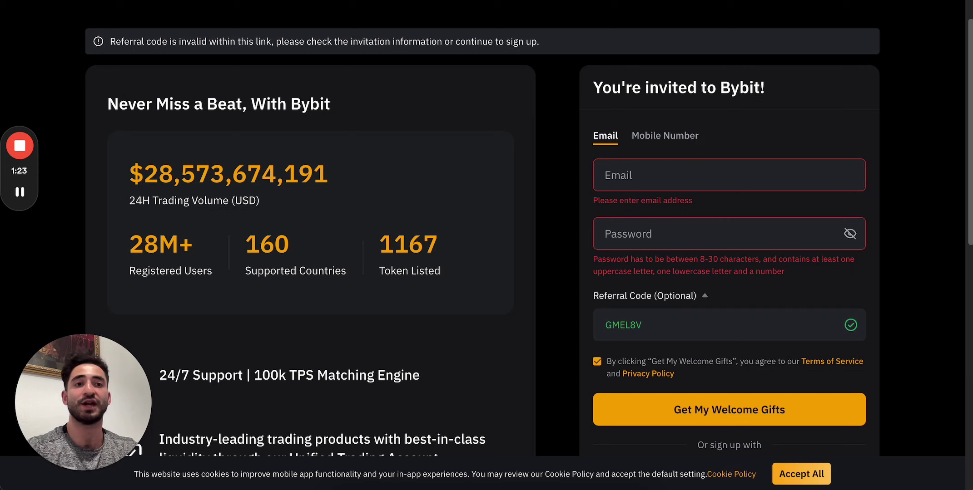
{"action": "key", "text": "ctrl+Tab"}
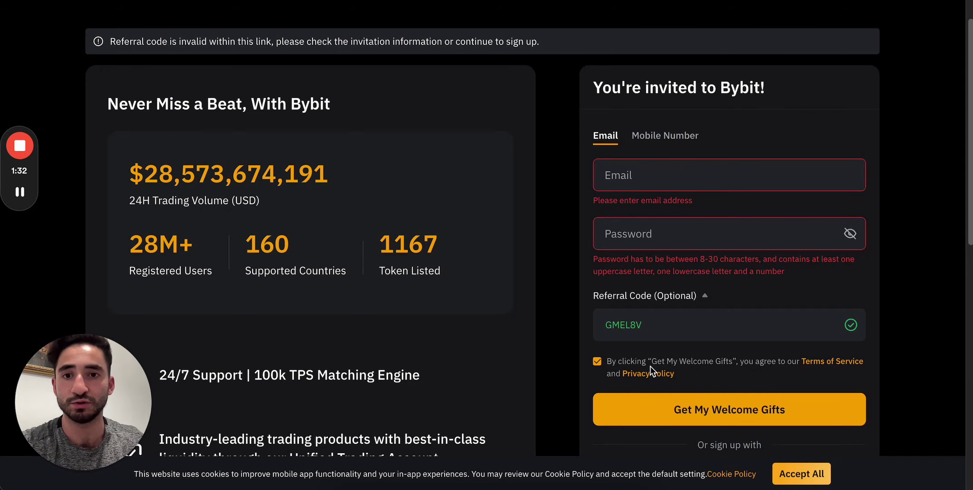
{"action": "scroll", "coordinate": [850, 163], "scroll_direction": "up", "scroll_amount": 1}
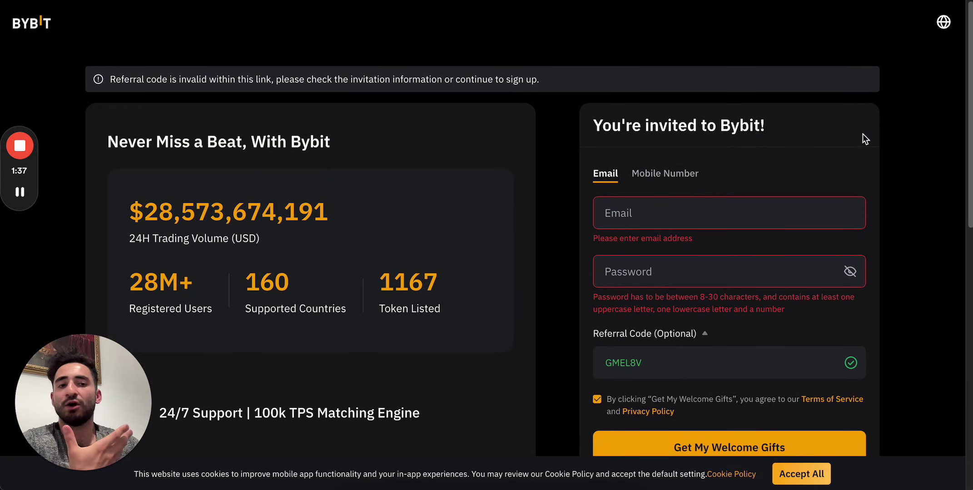
- Accept all cookies on the sign-up page and choose to sign up in the rewards prompt
{"action": "left_click", "coordinate": [807, 483]}
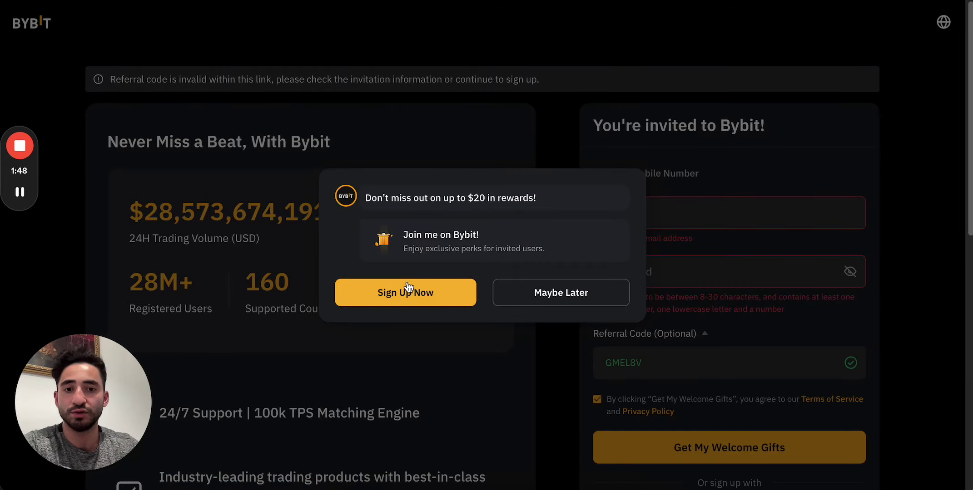
{"action": "left_click", "coordinate": [406, 289]}
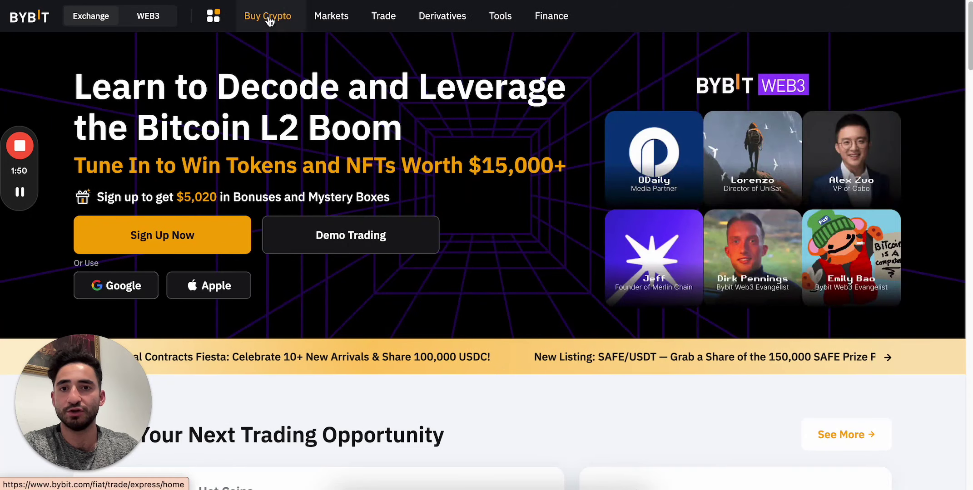
- Switch to MEXC and open the option to buy crypto by debit/credit card
{"action": "left_click", "coordinate": [267, 18]}
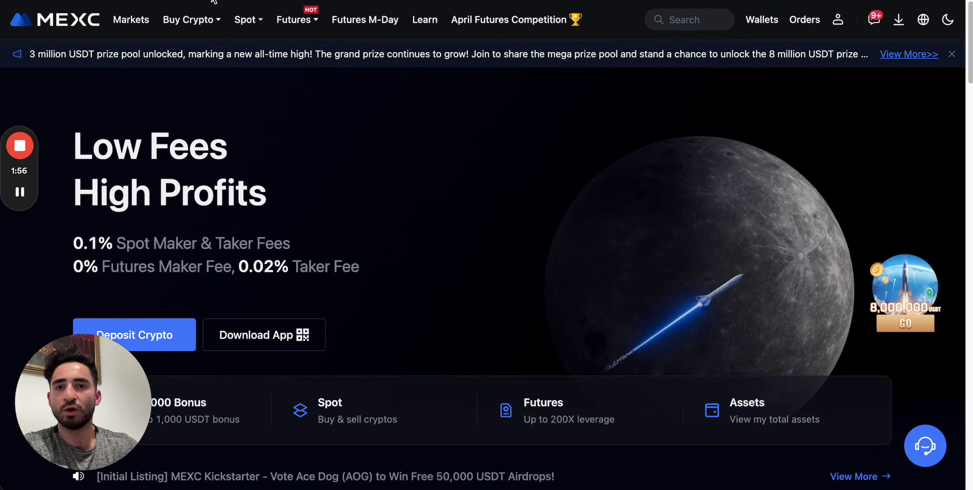
{"action": "mouse_move", "coordinate": [191, 21]}
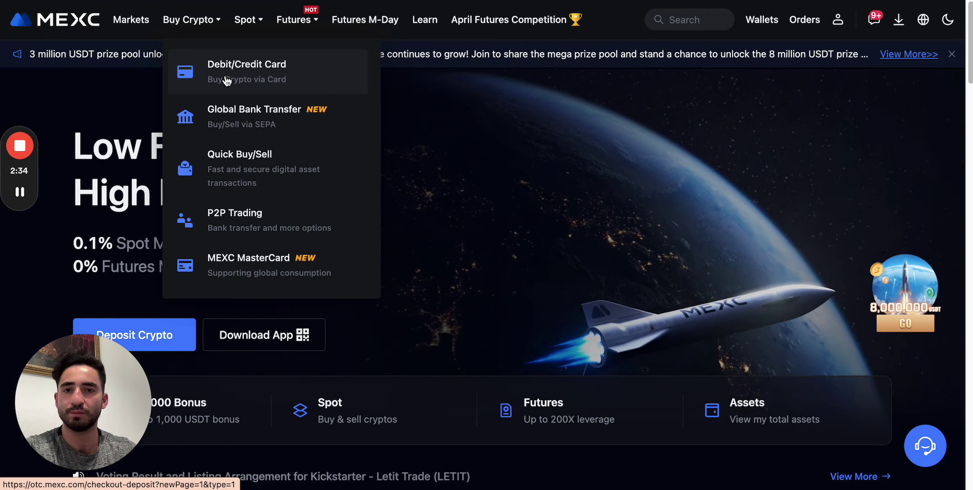
{"action": "left_click", "coordinate": [237, 77]}
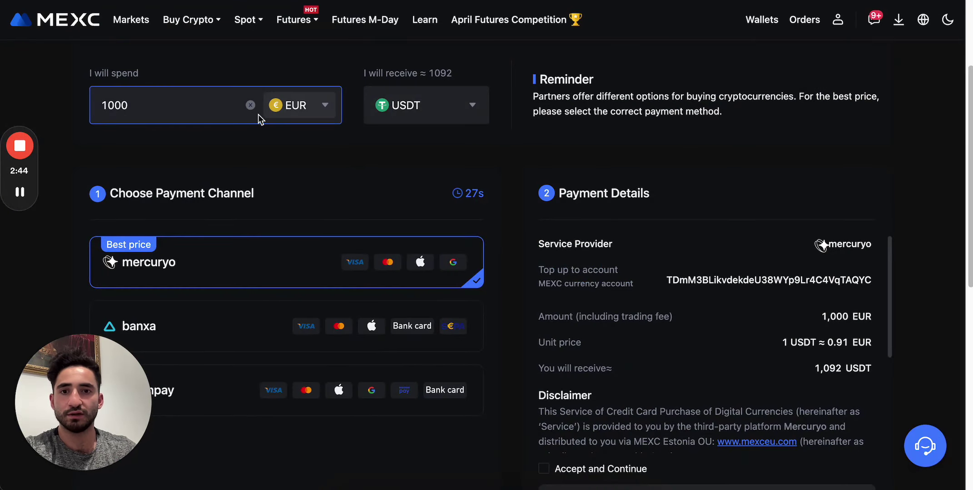
- Set the amount to spend on USDT to 50 EUR
{"action": "double_click", "coordinate": [136, 107]}
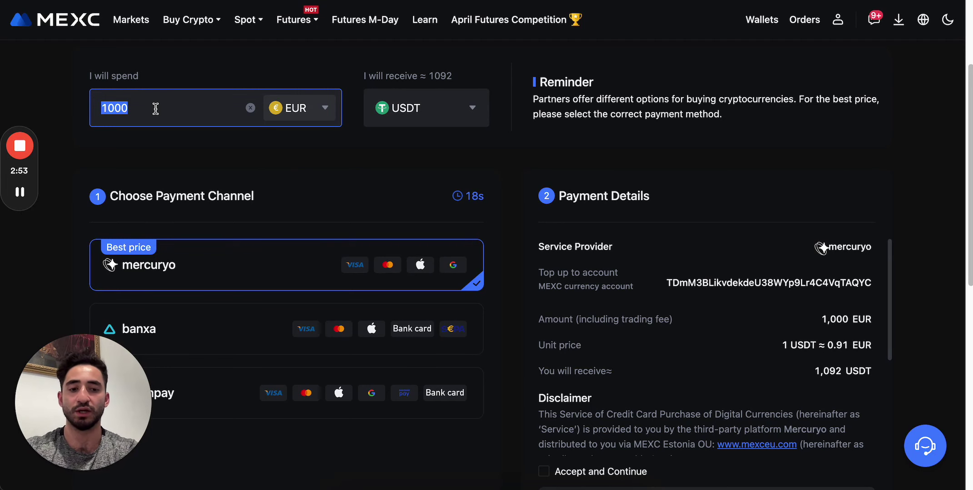
{"action": "type", "text": "100"}
{"action": "key", "text": "BackSpace"}
{"action": "key", "text": "BackSpace"}
{"action": "key", "text": "BackSpace"}
{"action": "key", "text": "BackSpace"}
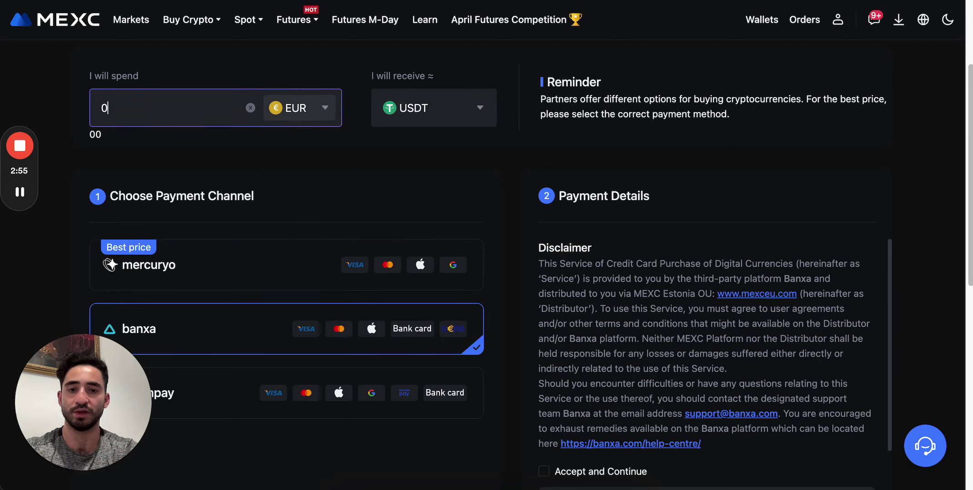
{"action": "type", "text": "50"}
{"action": "key", "text": "BackSpace"}
{"action": "type", "text": "0"}
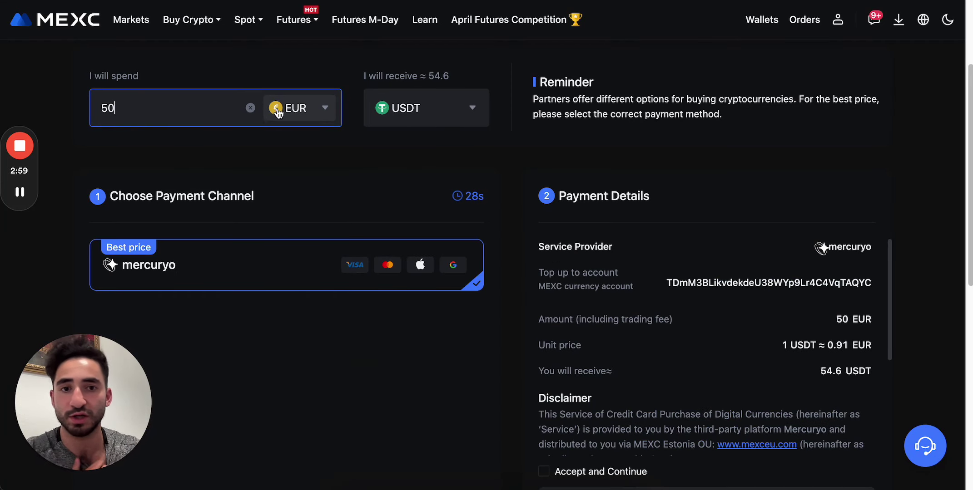
- Accept the purchase disclaimer and review the amount and unit price in the payment details
{"action": "scroll", "coordinate": [572, 282], "scroll_direction": "down", "scroll_amount": 1}
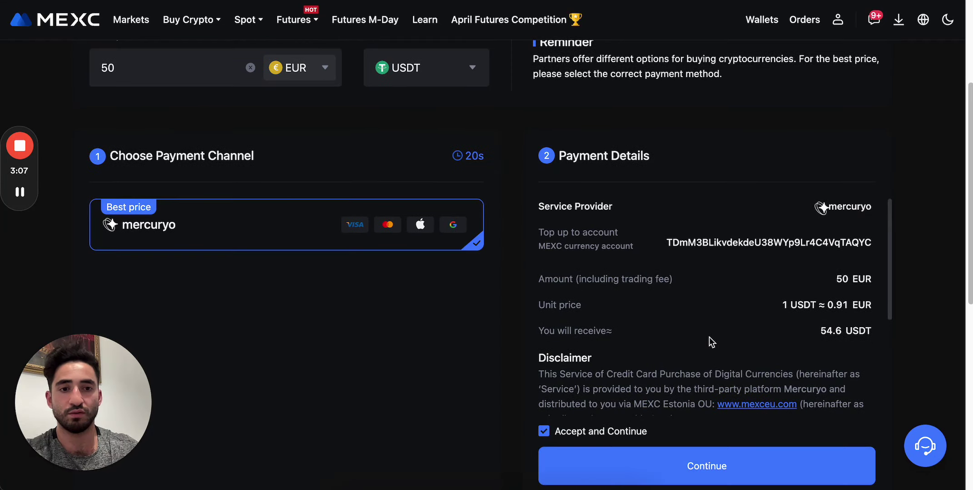
{"action": "scroll", "coordinate": [771, 329], "scroll_direction": "up", "scroll_amount": 1}
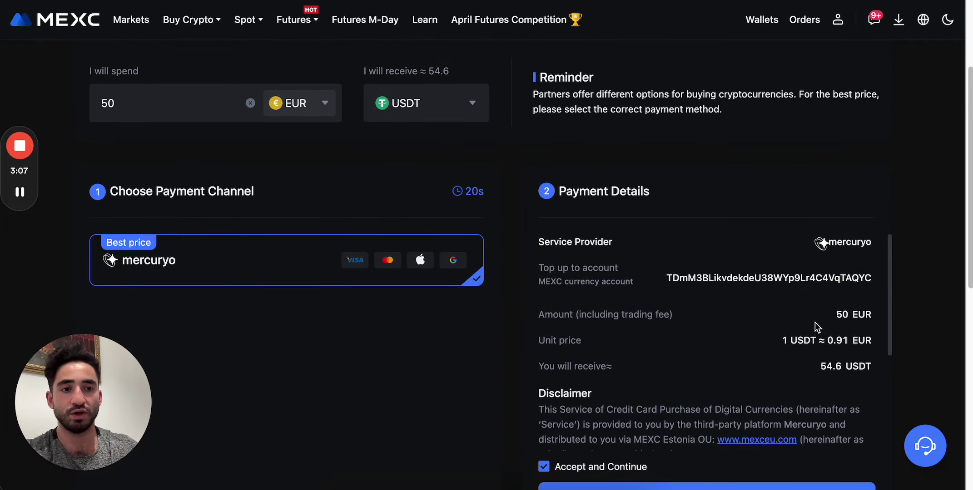
{"action": "scroll", "coordinate": [799, 313], "scroll_direction": "down", "scroll_amount": 2}
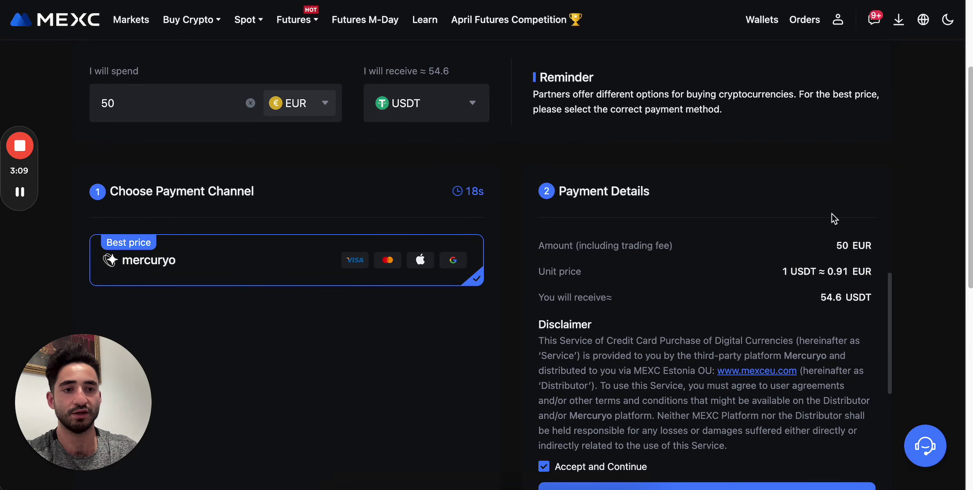
{"action": "scroll", "coordinate": [833, 218], "scroll_direction": "down", "scroll_amount": 1}
{"action": "left_click_drag", "start_coordinate": [836, 233], "coordinate": [868, 231]}
{"action": "left_click", "coordinate": [865, 235]}
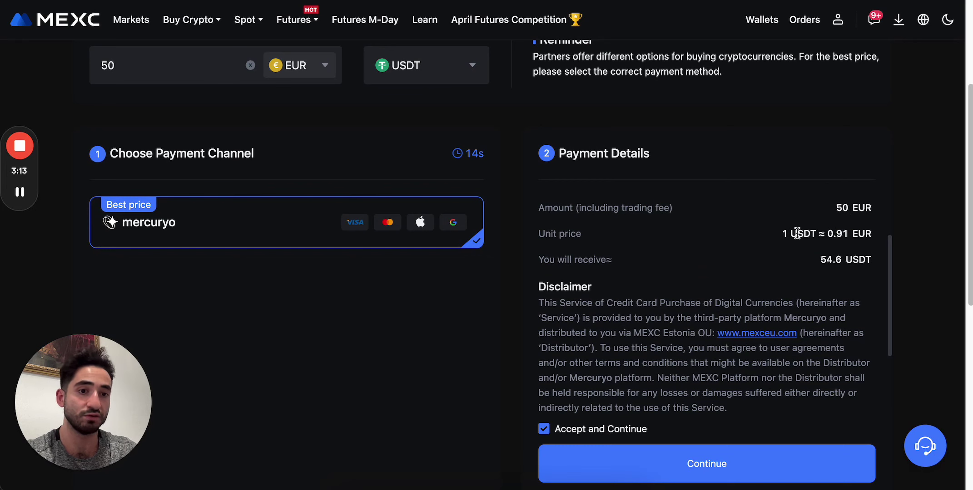
{"action": "scroll", "coordinate": [788, 286], "scroll_direction": "down", "scroll_amount": 5}
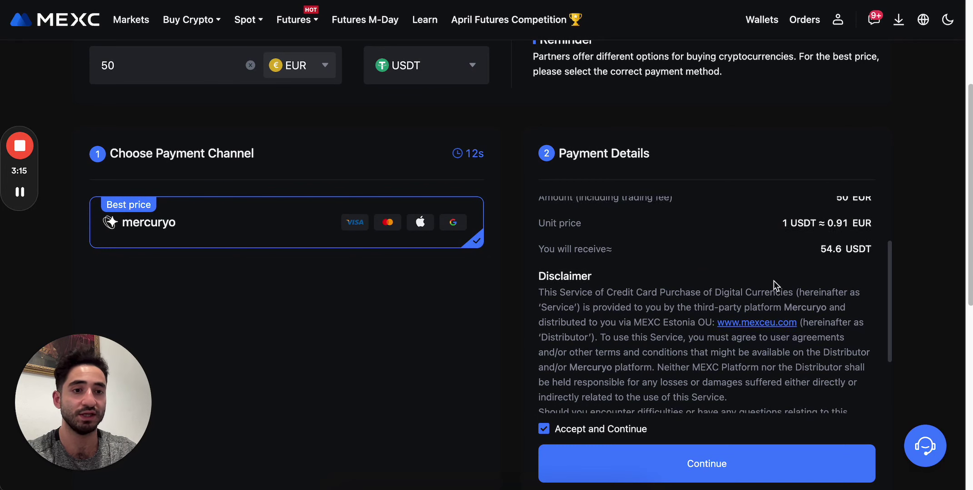
- Continue to the mercuryo checkout and look through its credit or debit card order form
{"action": "left_click", "coordinate": [729, 460]}
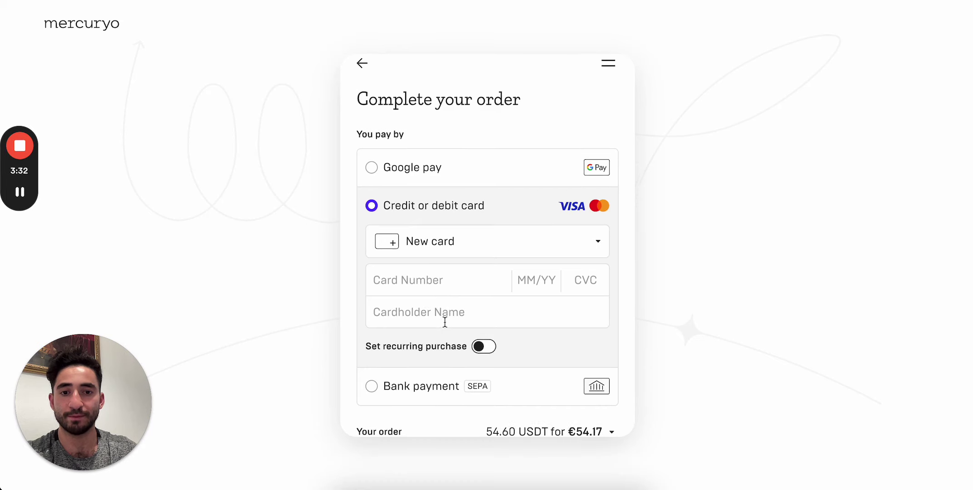
{"action": "scroll", "coordinate": [445, 323], "scroll_direction": "down", "scroll_amount": 2}
{"action": "scroll", "coordinate": [486, 413], "scroll_direction": "down", "scroll_amount": 3}
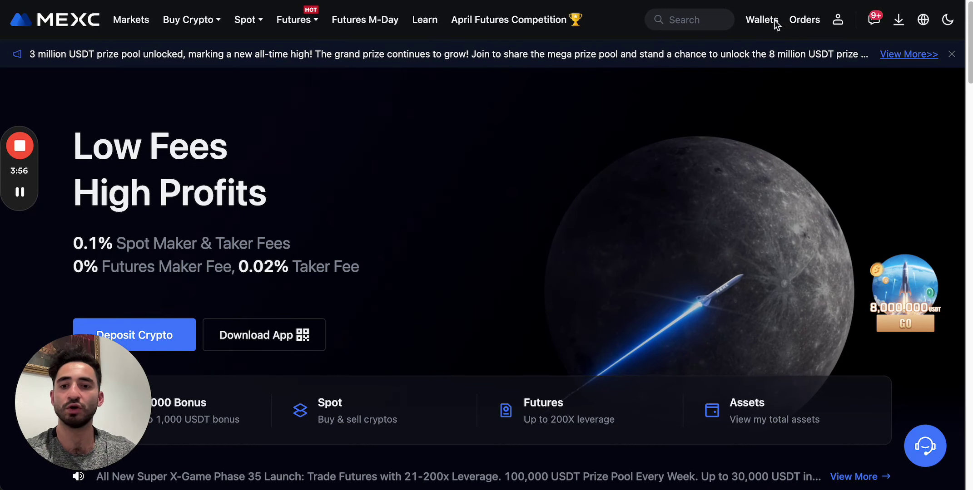
- Open the MEXC wallet overview and bring up its recent transactions
{"action": "mouse_move", "coordinate": [758, 32]}
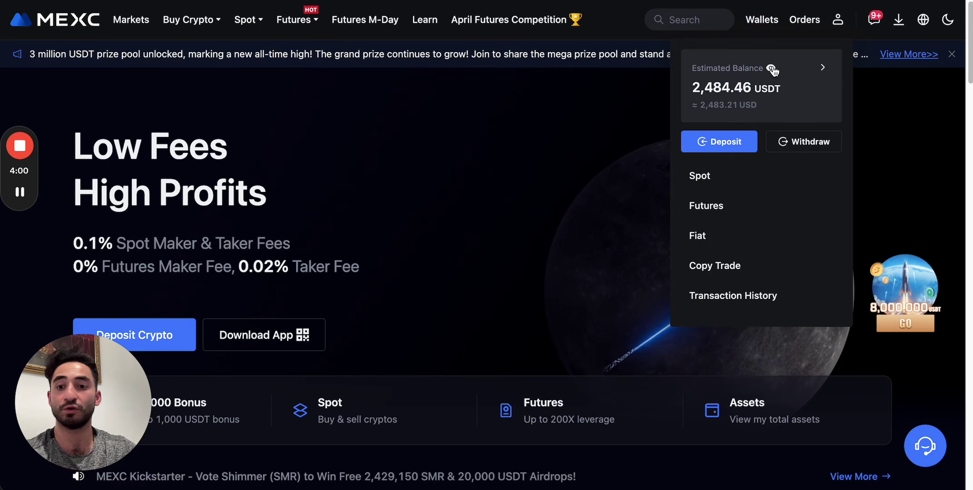
{"action": "left_click", "coordinate": [774, 100]}
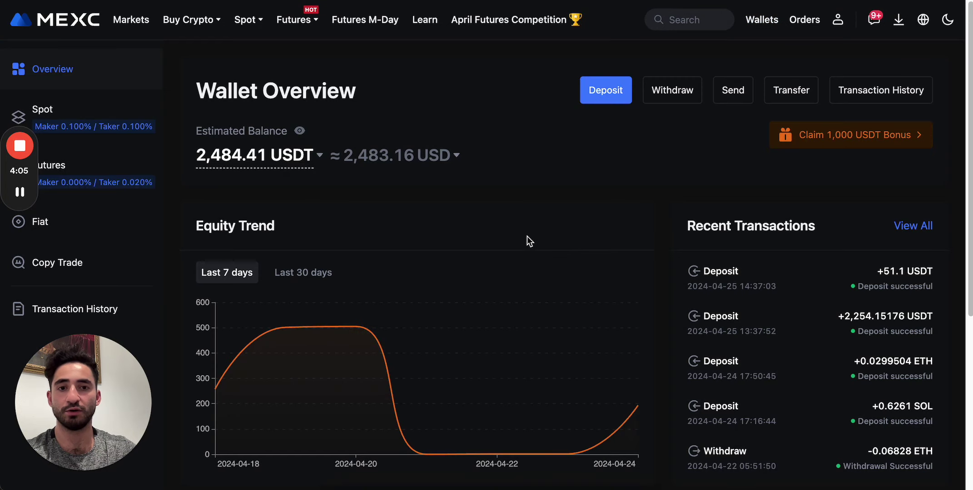
{"action": "scroll", "coordinate": [592, 203], "scroll_direction": "down", "scroll_amount": 1}
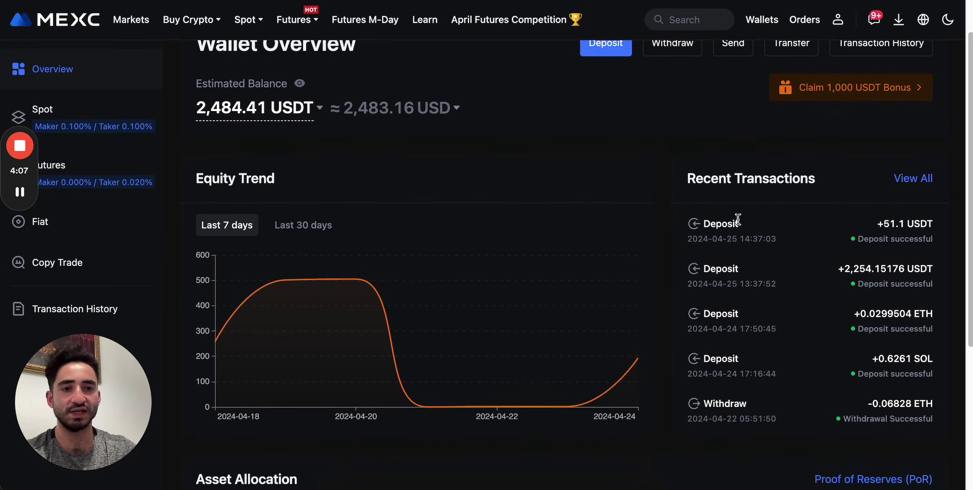
- Check the latest USDT deposit, view the full deposit history and return to the wallet overview
{"action": "left_click_drag", "start_coordinate": [869, 227], "coordinate": [938, 230]}
{"action": "left_click", "coordinate": [920, 228]}
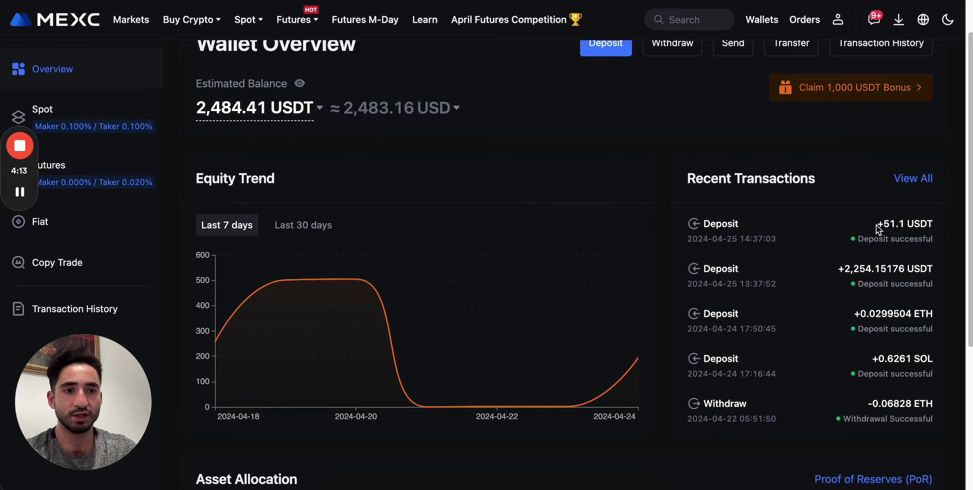
{"action": "left_click", "coordinate": [903, 182]}
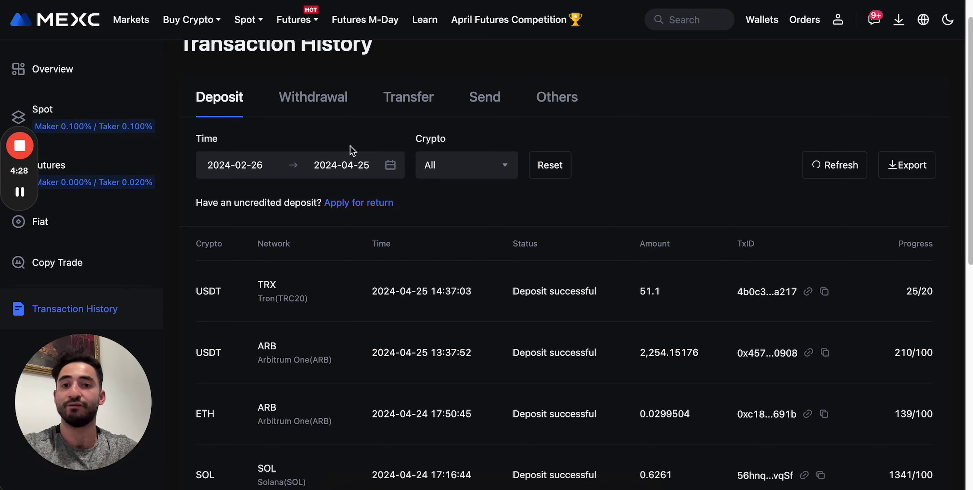
{"action": "left_click", "coordinate": [50, 69]}
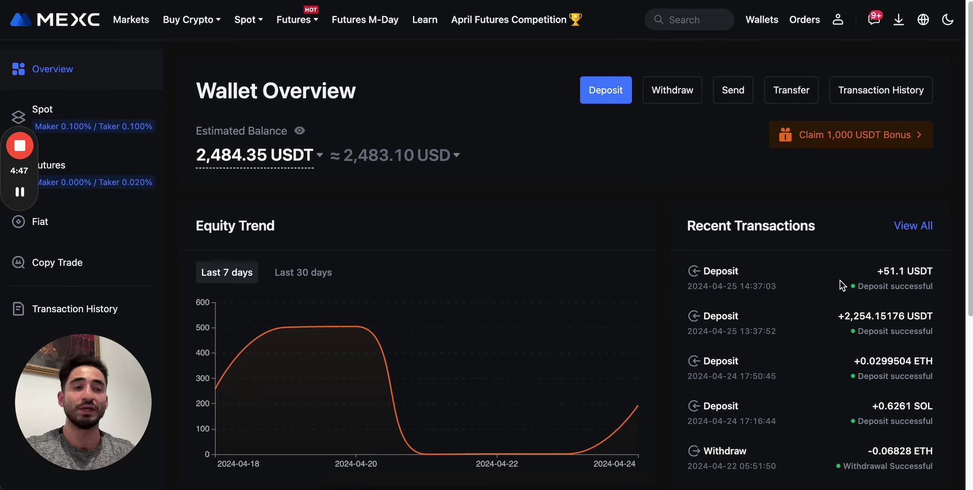
- Open spot trading for BTC/USDT and look back over several days of the 15m price chart
{"action": "mouse_move", "coordinate": [245, 20]}
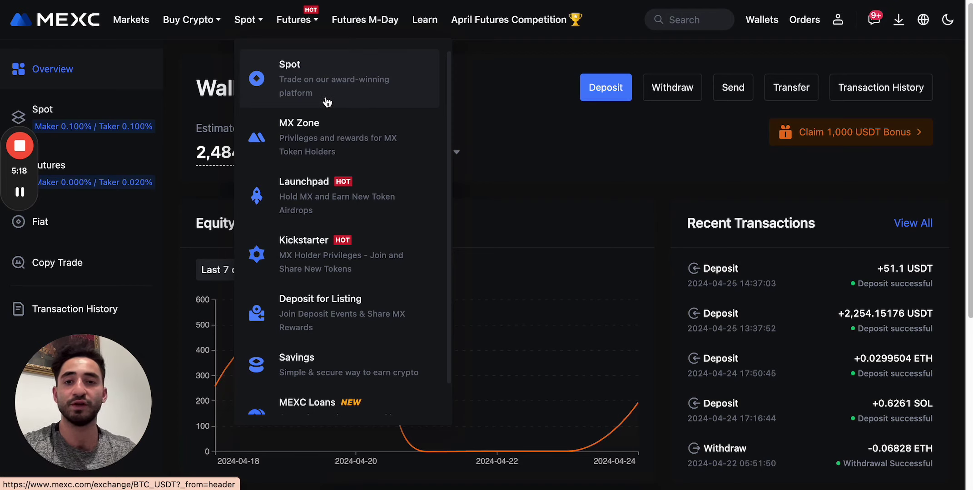
{"action": "left_click", "coordinate": [303, 94]}
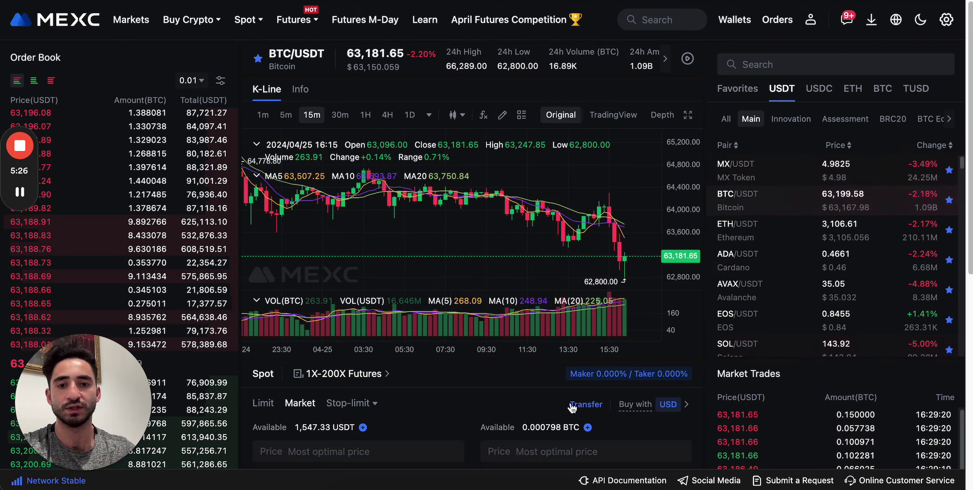
{"action": "scroll", "coordinate": [423, 320], "scroll_direction": "down", "scroll_amount": 10}
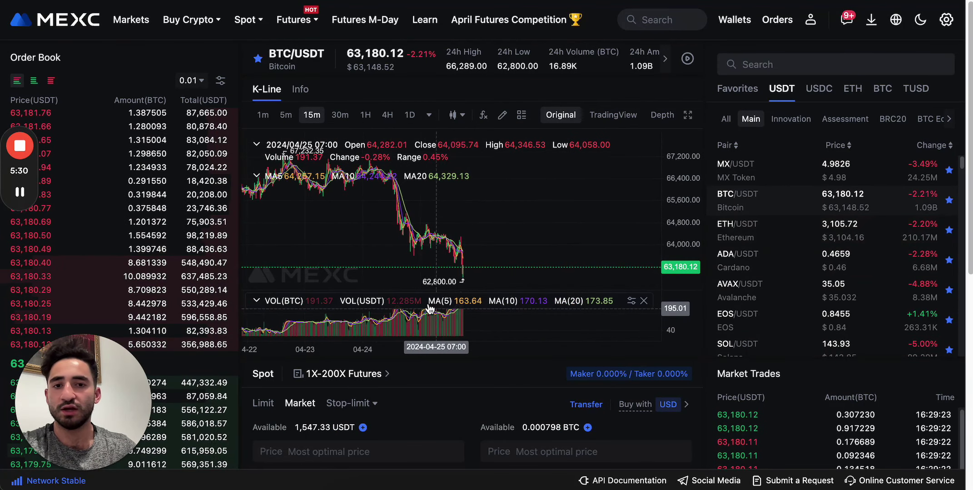
{"action": "left_click_drag", "start_coordinate": [467, 256], "coordinate": [563, 245]}
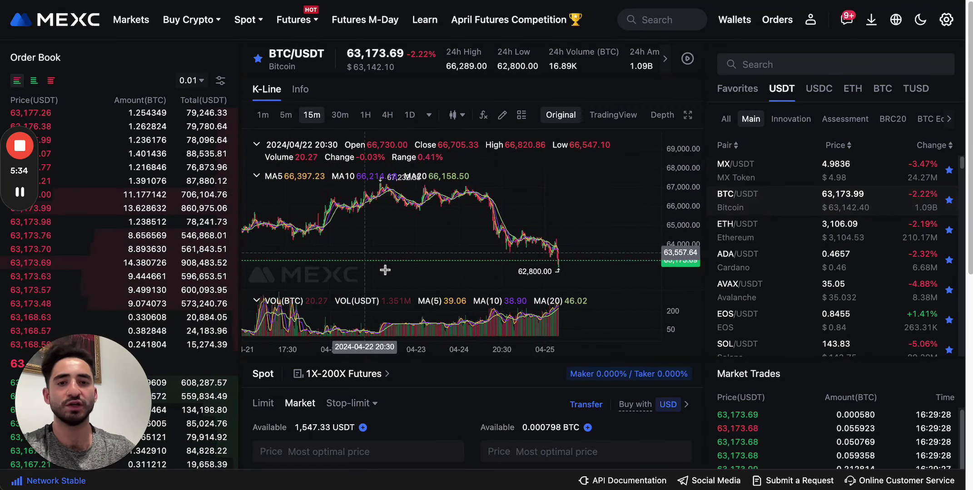
{"action": "scroll", "coordinate": [384, 269], "scroll_direction": "down", "scroll_amount": 5}
{"action": "left_click_drag", "start_coordinate": [436, 258], "coordinate": [495, 252]}
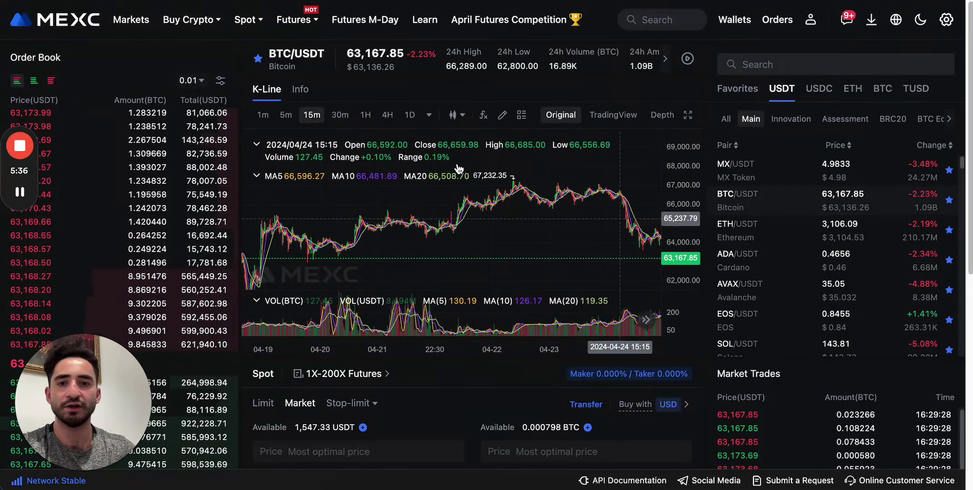
- Switch the BTC/USDT chart to the 1H interval and compress its price scale to show a wider range
{"action": "left_click", "coordinate": [365, 114]}
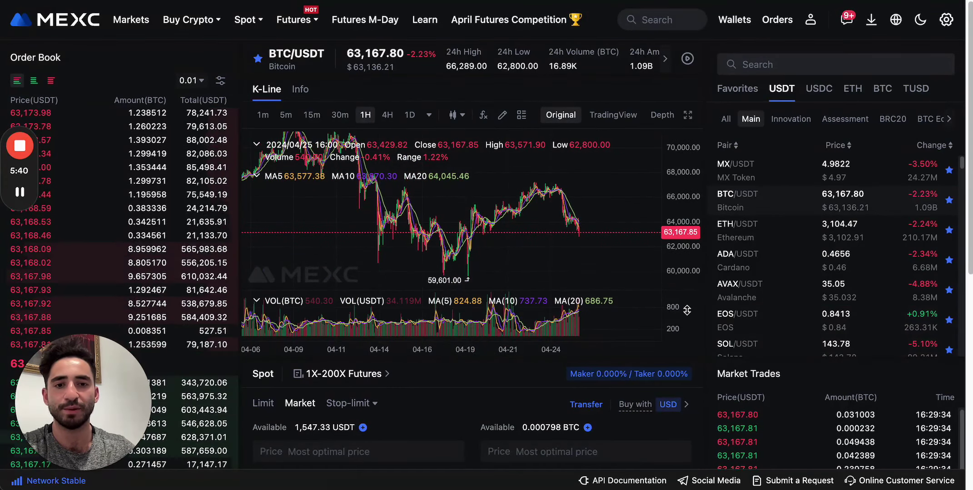
{"action": "left_click_drag", "start_coordinate": [689, 206], "coordinate": [689, 236]}
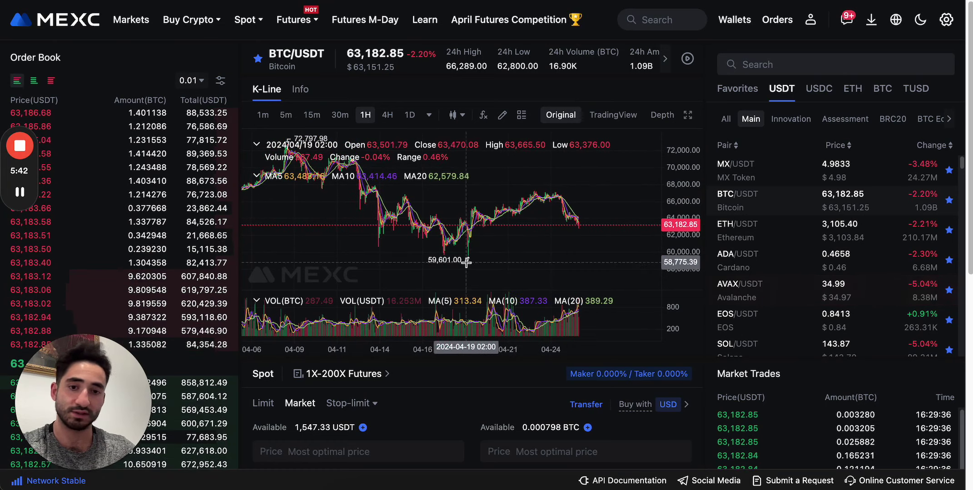
- Switch the BTC/USDT spot order form from Market to Limit orders
{"action": "scroll", "coordinate": [429, 405], "scroll_direction": "down", "scroll_amount": 1}
{"action": "scroll", "coordinate": [429, 404], "scroll_direction": "down", "scroll_amount": 5}
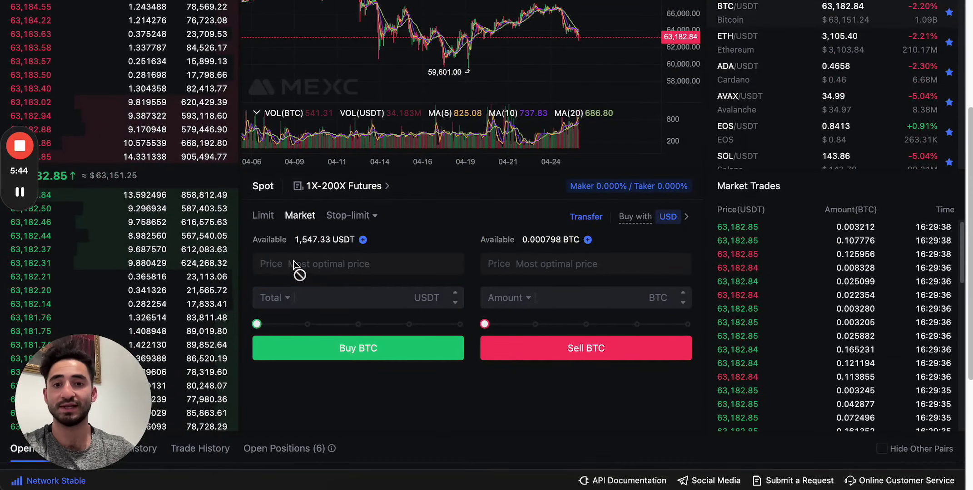
{"action": "left_click", "coordinate": [264, 217]}
{"action": "left_click", "coordinate": [364, 293]}
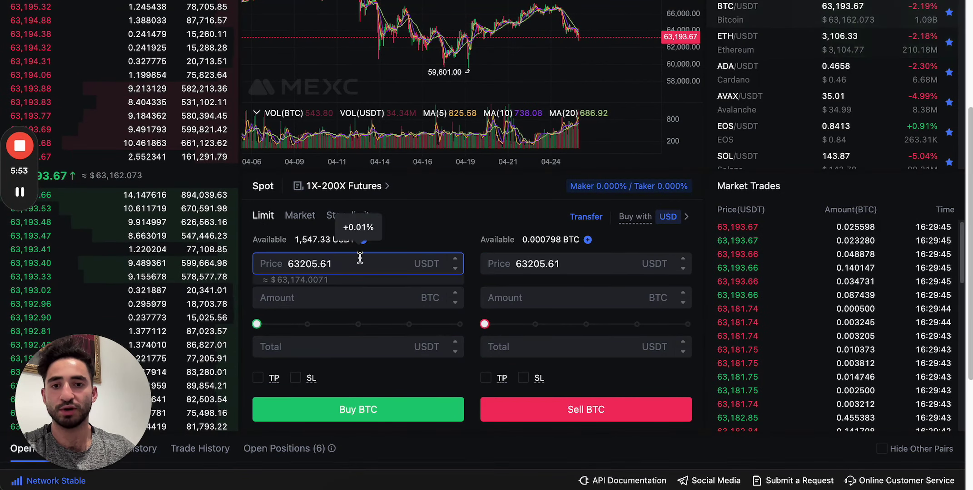
- Set the buy price of the BTC limit order to 59000 USDT
{"action": "scroll", "coordinate": [360, 258], "scroll_direction": "up", "scroll_amount": 2}
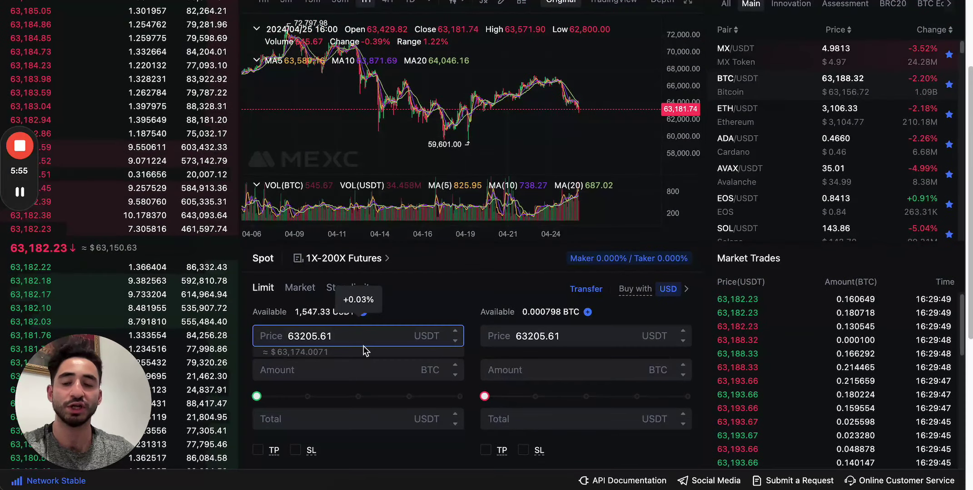
{"action": "left_click", "coordinate": [354, 333]}
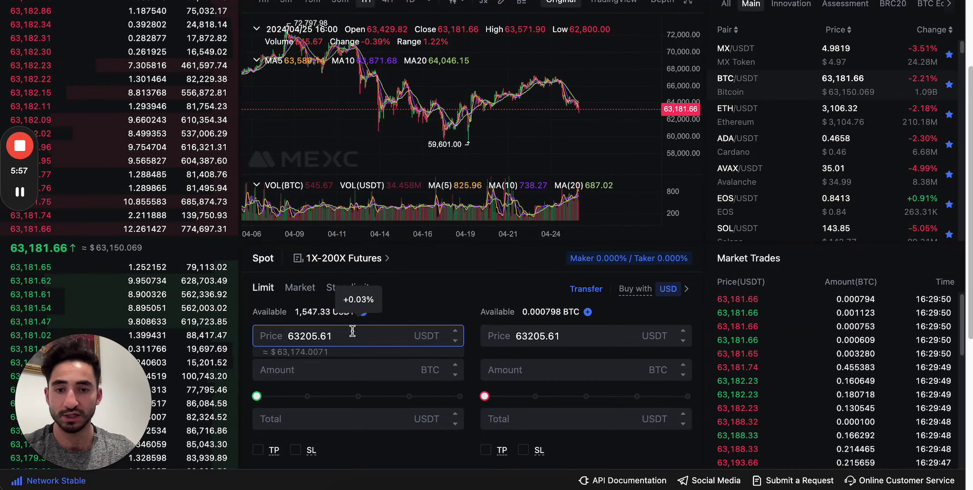
{"action": "scroll", "coordinate": [390, 332], "scroll_direction": "down", "scroll_amount": 5}
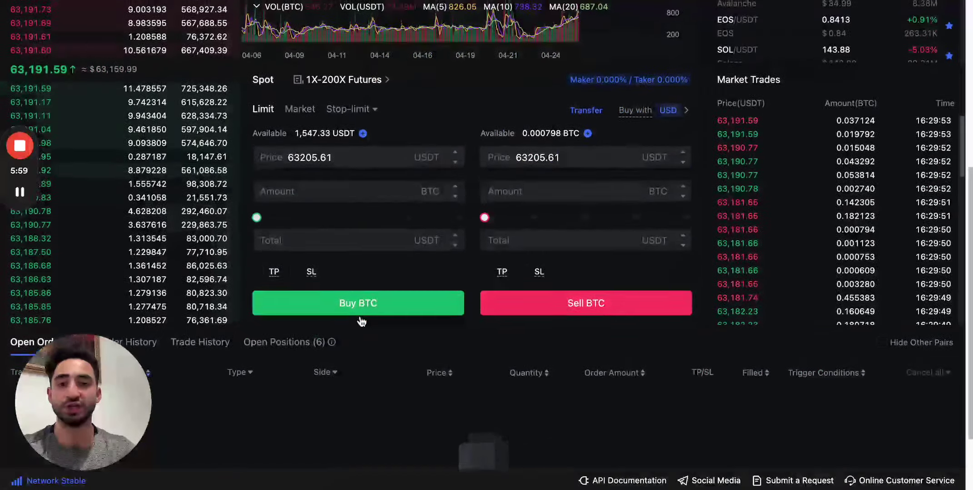
{"action": "scroll", "coordinate": [345, 281], "scroll_direction": "up", "scroll_amount": 1}
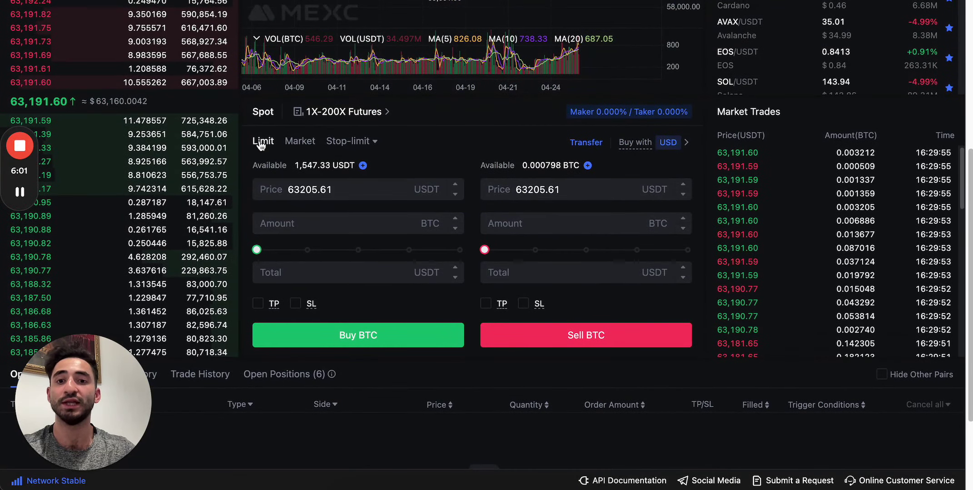
{"action": "scroll", "coordinate": [335, 203], "scroll_direction": "up", "scroll_amount": 6}
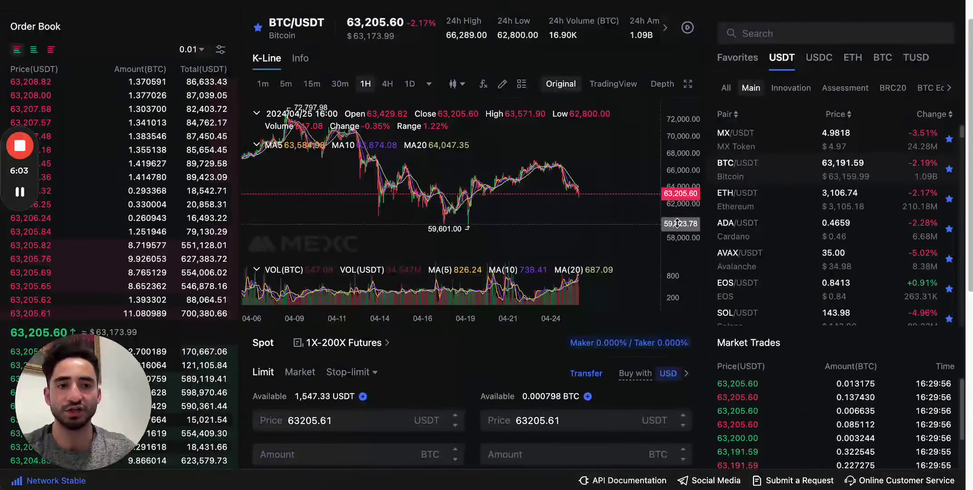
{"action": "scroll", "coordinate": [393, 370], "scroll_direction": "down", "scroll_amount": 1}
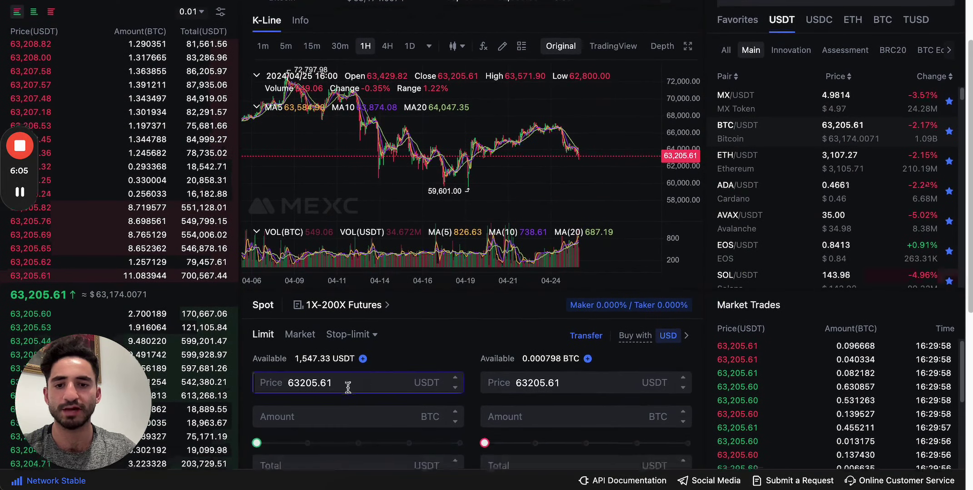
{"action": "double_click", "coordinate": [348, 386]}
{"action": "type", "text": "59"}
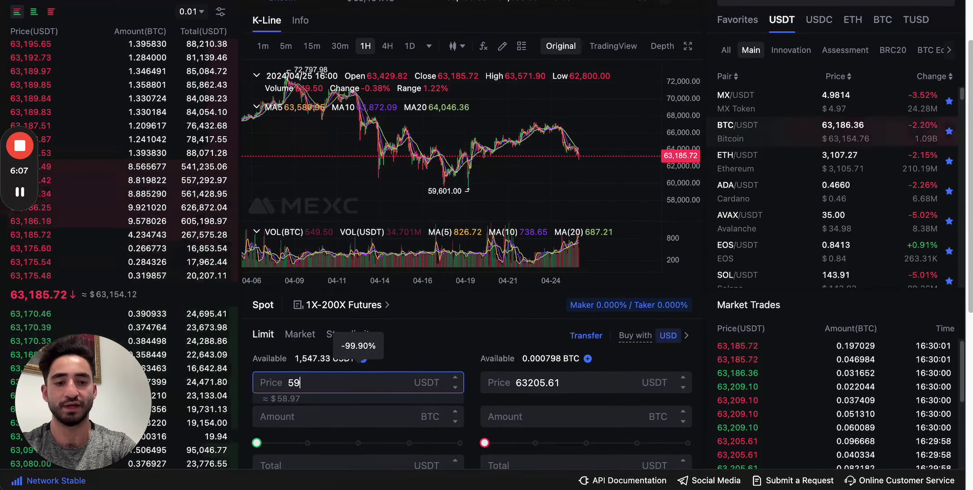
{"action": "type", "text": "000"}
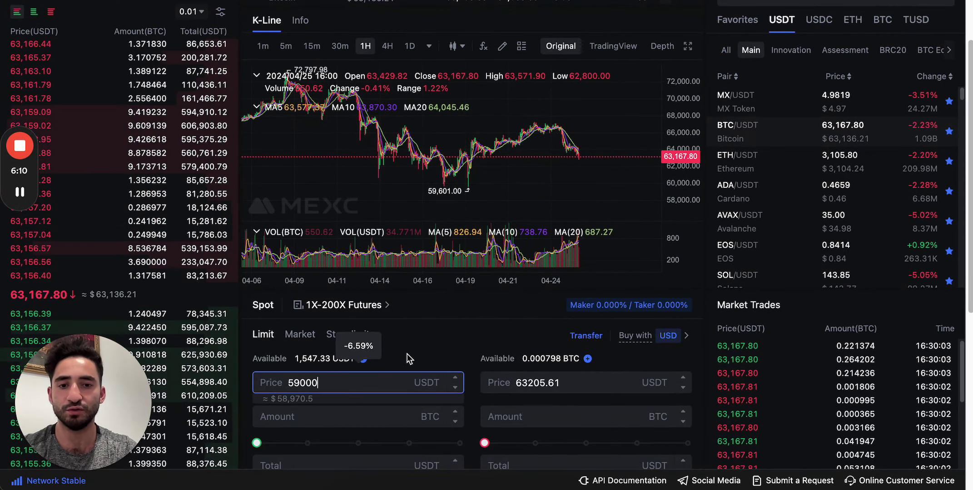
- Set the limit order's total to 10 USDT, then submit and confirm the BTC purchase
{"action": "scroll", "coordinate": [407, 359], "scroll_direction": "down", "scroll_amount": 1}
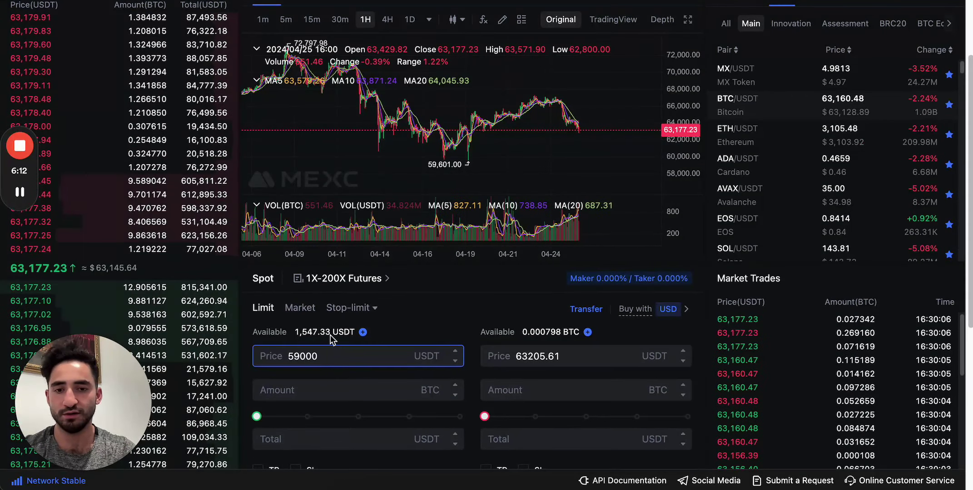
{"action": "scroll", "coordinate": [329, 338], "scroll_direction": "down", "scroll_amount": 1}
{"action": "left_click", "coordinate": [297, 400]}
{"action": "type", "text": "10"}
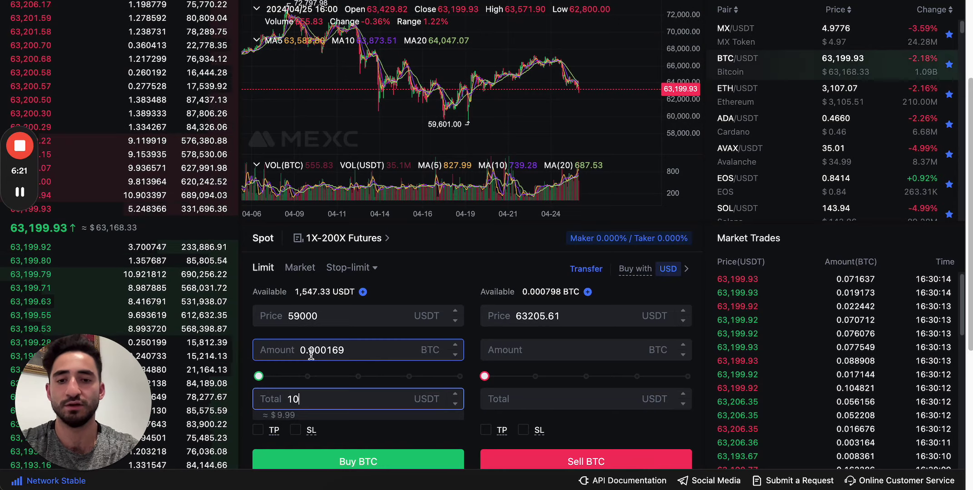
{"action": "scroll", "coordinate": [365, 418], "scroll_direction": "down", "scroll_amount": 1}
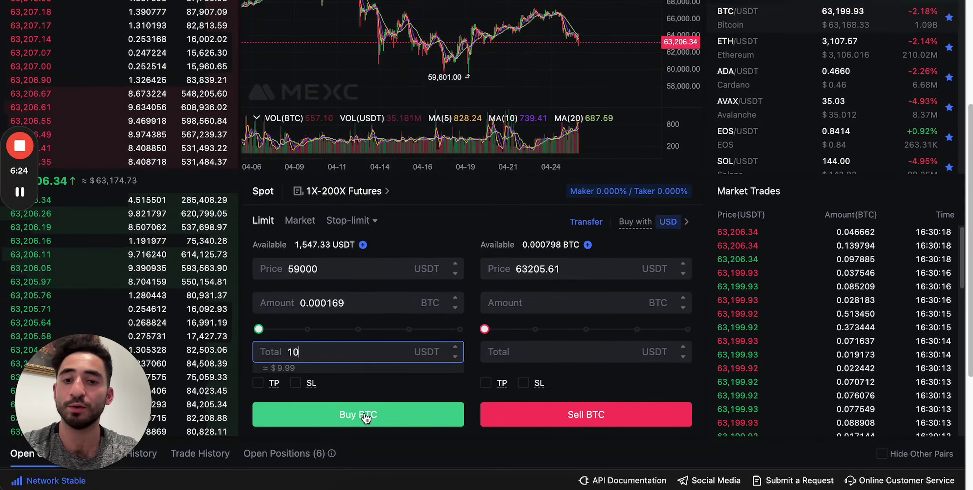
{"action": "left_click", "coordinate": [365, 416]}
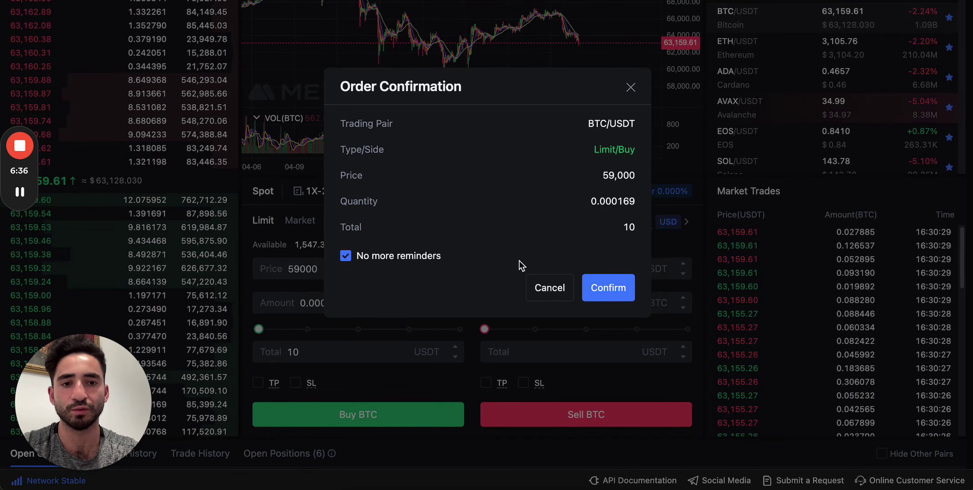
{"action": "left_click", "coordinate": [612, 290]}
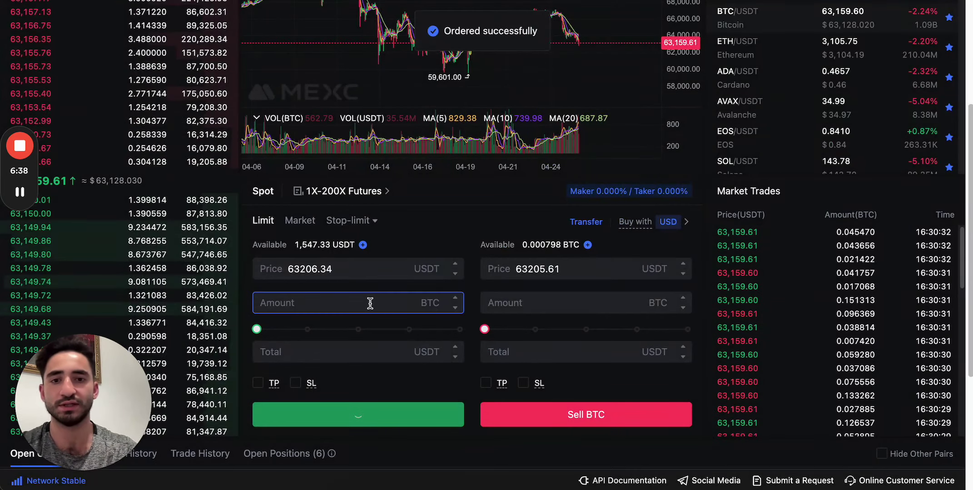
- Switch the order form to Market and buy BTC for a total of 10 USDT
{"action": "scroll", "coordinate": [363, 363], "scroll_direction": "down", "scroll_amount": 5}
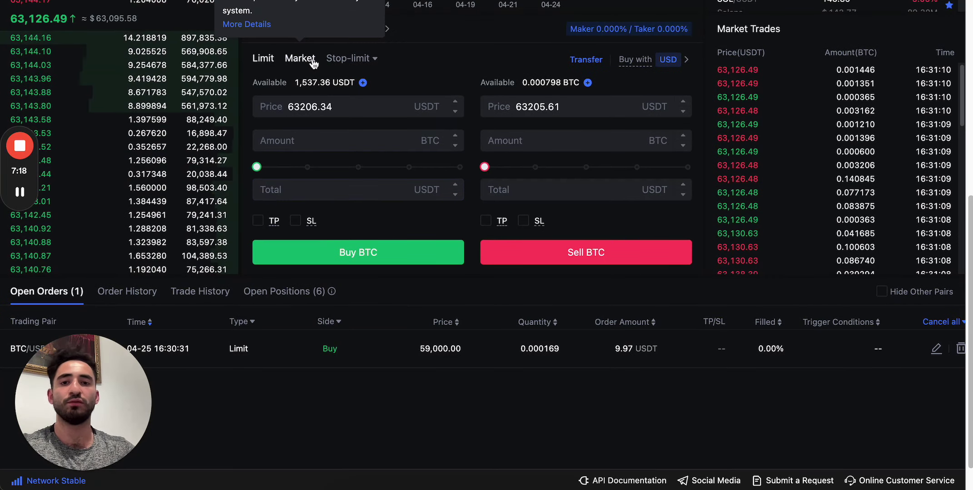
{"action": "left_click", "coordinate": [309, 61]}
{"action": "left_click", "coordinate": [308, 142]}
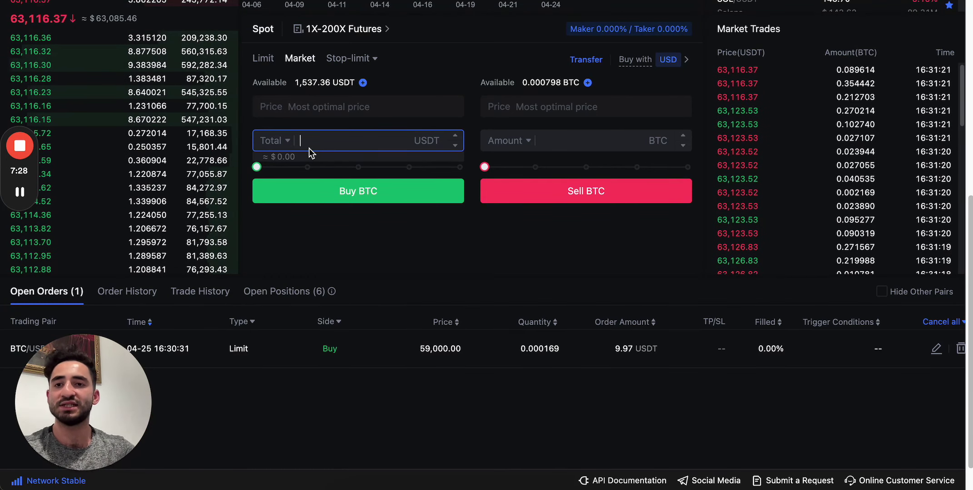
{"action": "mouse_move", "coordinate": [71, 52]}
{"action": "scroll", "coordinate": [72, 53], "scroll_direction": "up", "scroll_amount": 1}
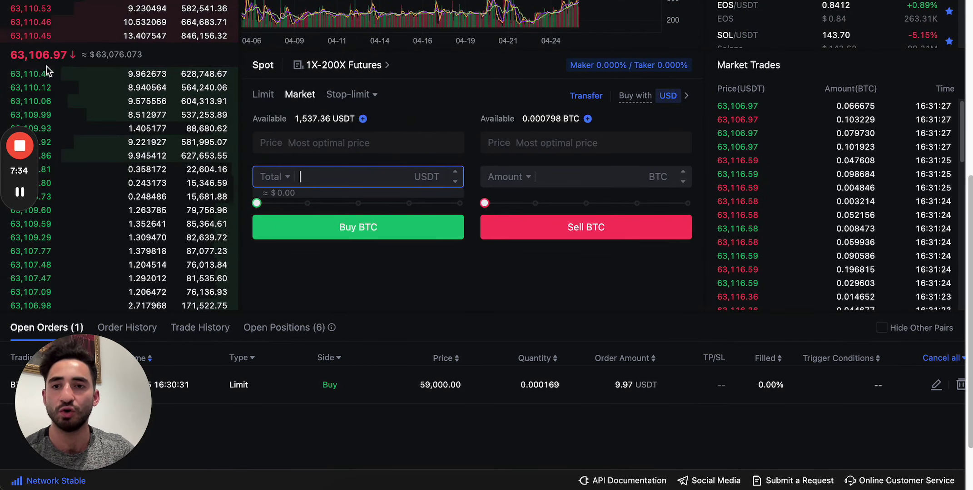
{"action": "type", "text": "10"}
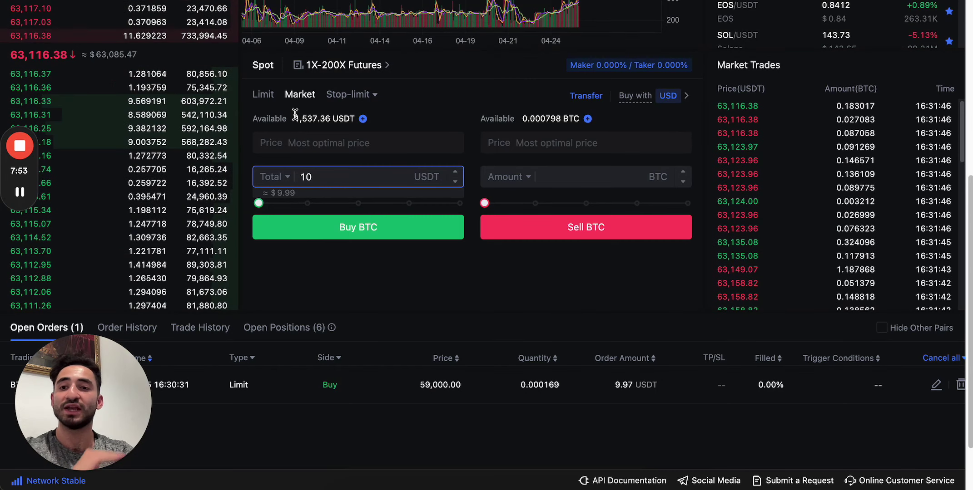
{"action": "left_click", "coordinate": [355, 228]}
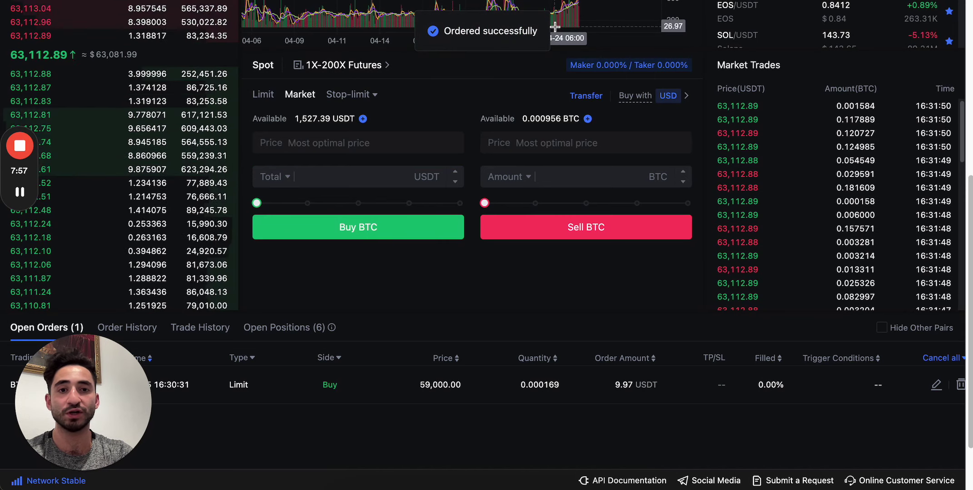
- Open the order history and check the latest BTC/USDT market buy
{"action": "scroll", "coordinate": [345, 275], "scroll_direction": "down", "scroll_amount": 2}
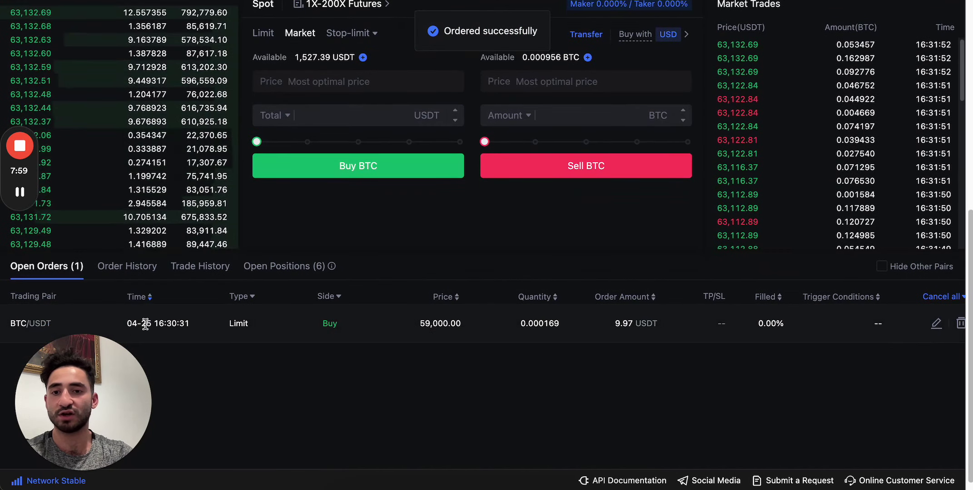
{"action": "left_click", "coordinate": [144, 272]}
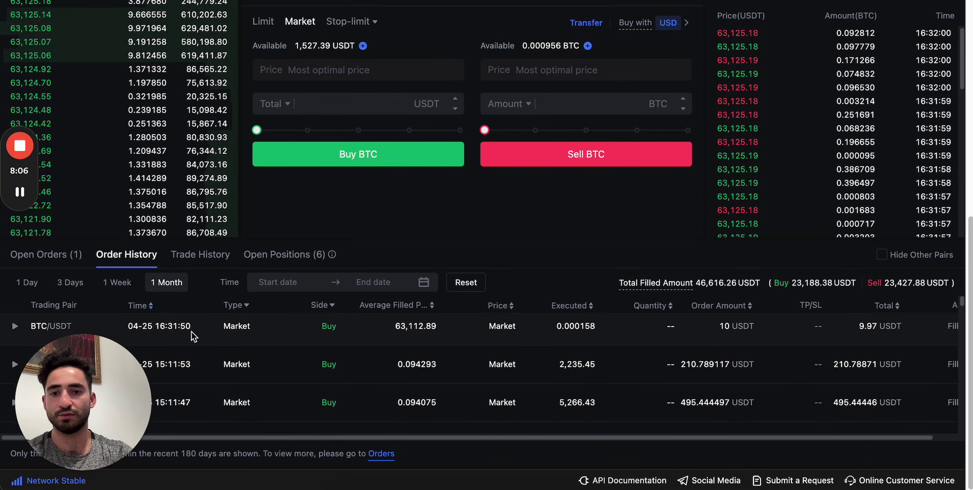
{"action": "scroll", "coordinate": [191, 336], "scroll_direction": "down", "scroll_amount": 1}
{"action": "scroll", "coordinate": [192, 333], "scroll_direction": "up", "scroll_amount": 1}
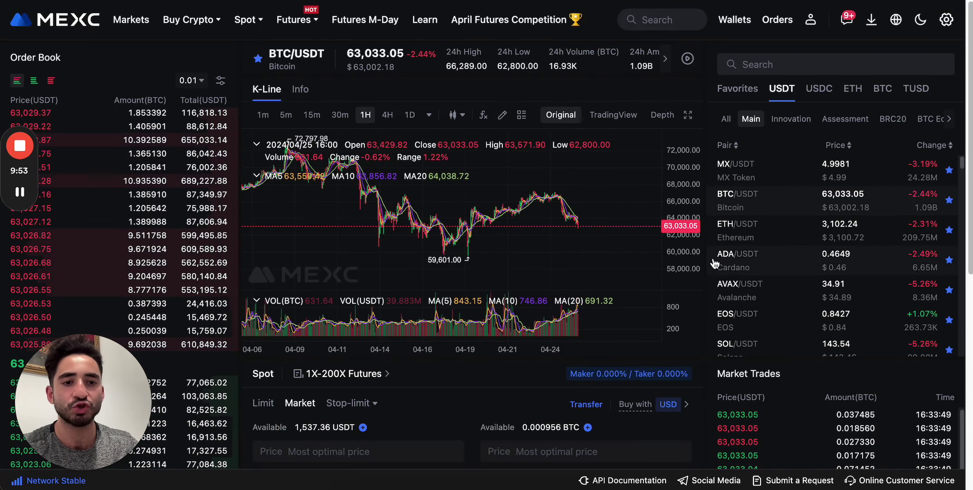
- Open the list of open positions and check the BTC holding's quantity and average buy price
{"action": "scroll", "coordinate": [315, 413], "scroll_direction": "down", "scroll_amount": 5}
{"action": "scroll", "coordinate": [304, 416], "scroll_direction": "down", "scroll_amount": 4}
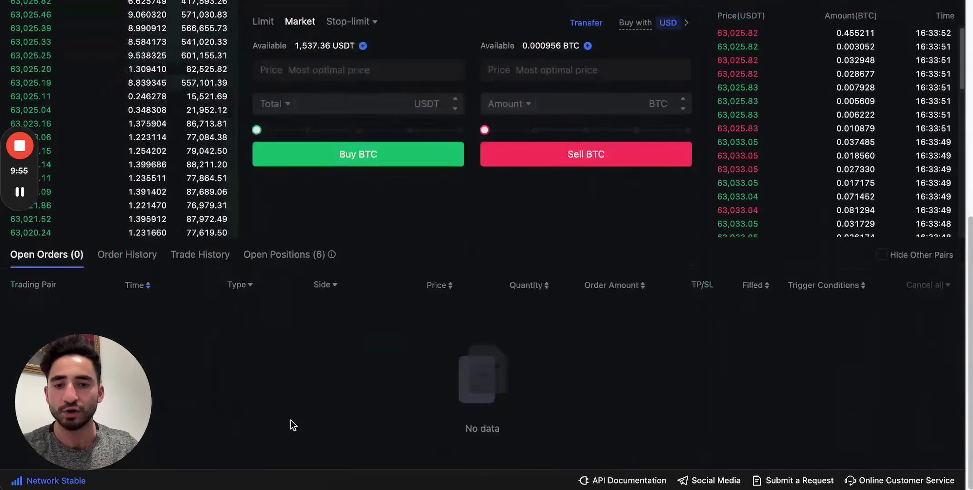
{"action": "left_click", "coordinate": [284, 254]}
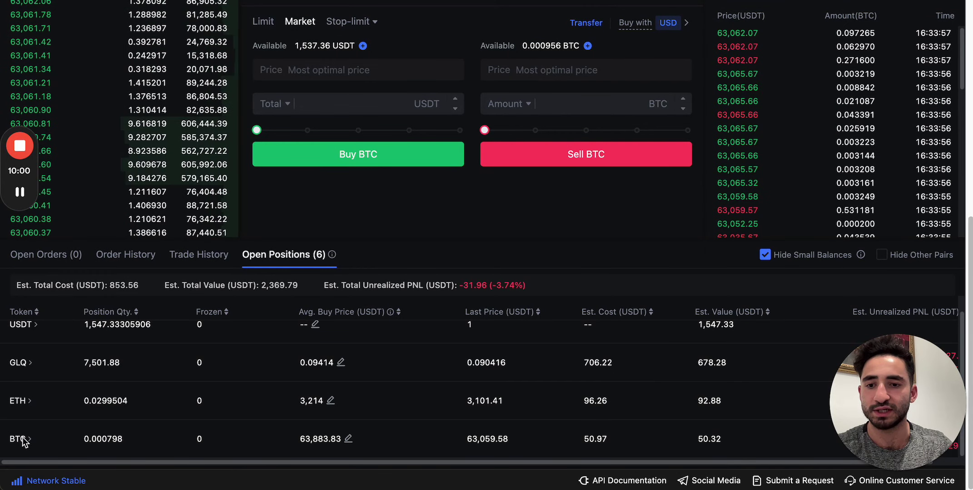
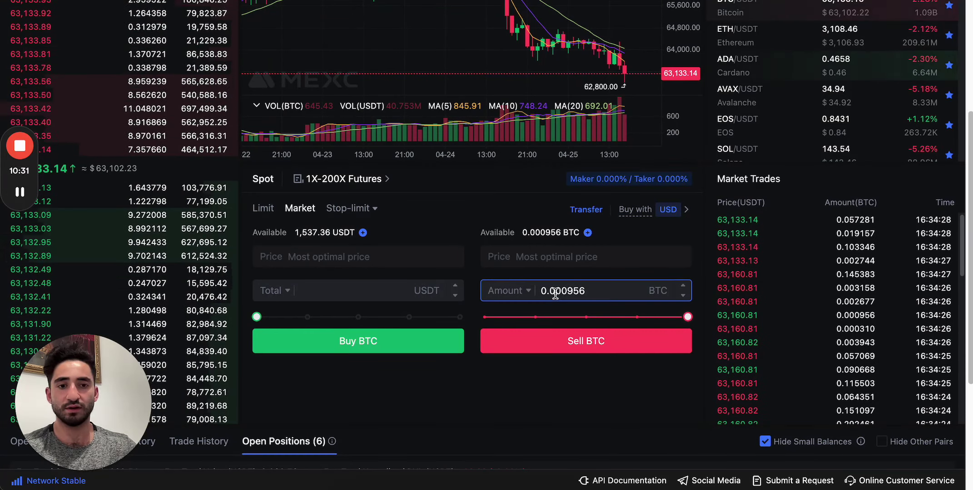
{"action": "scroll", "coordinate": [451, 374], "scroll_direction": "down", "scroll_amount": 4}
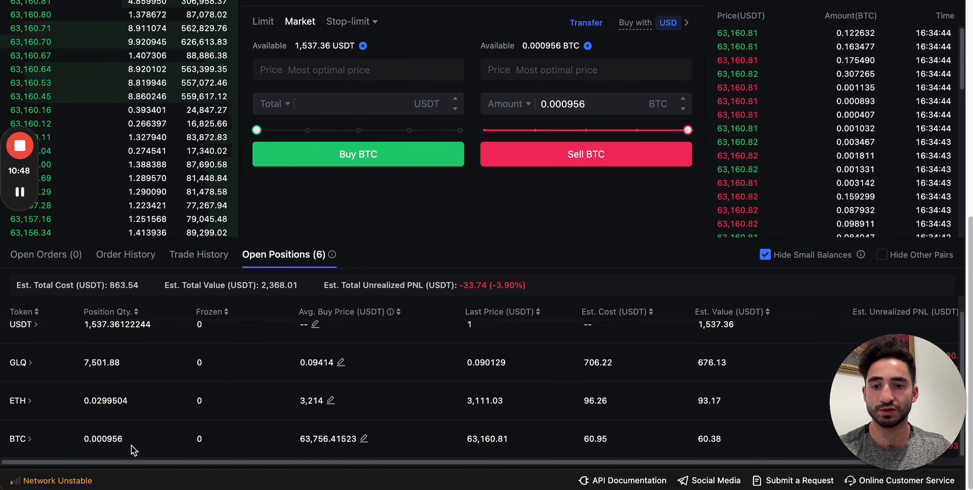
- Try a limit sell price of 68000 USDT for the BTC and return the order form to Market
{"action": "scroll", "coordinate": [457, 234], "scroll_direction": "up", "scroll_amount": 2}
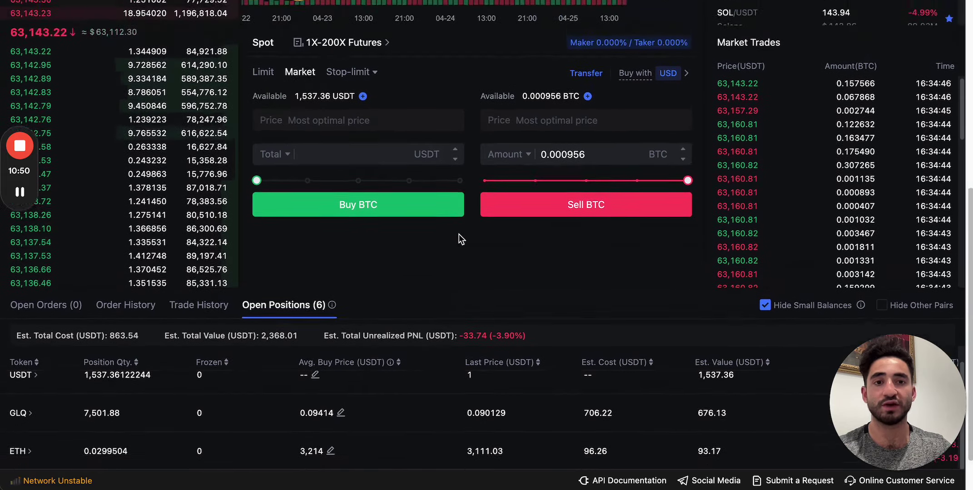
{"action": "scroll", "coordinate": [560, 232], "scroll_direction": "up", "scroll_amount": 1}
{"action": "scroll", "coordinate": [593, 257], "scroll_direction": "up", "scroll_amount": 2}
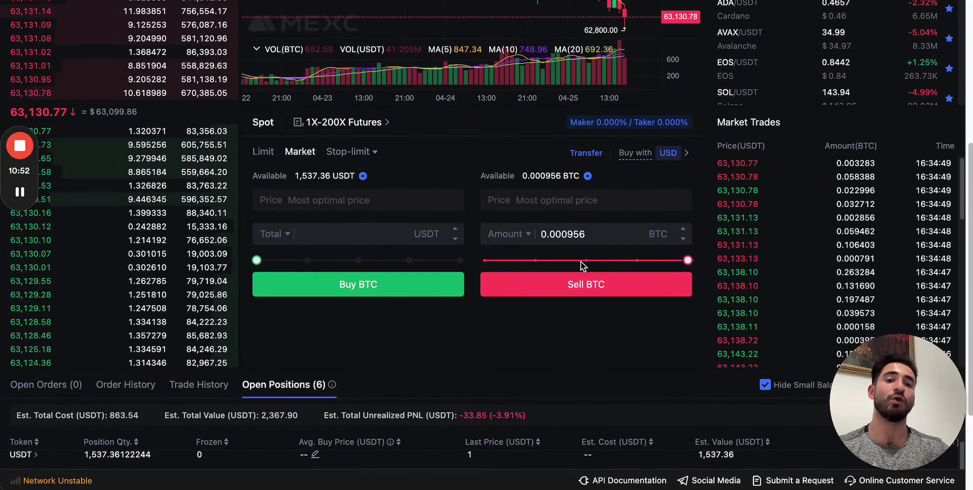
{"action": "scroll", "coordinate": [581, 262], "scroll_direction": "up", "scroll_amount": 1}
{"action": "left_click", "coordinate": [263, 184]}
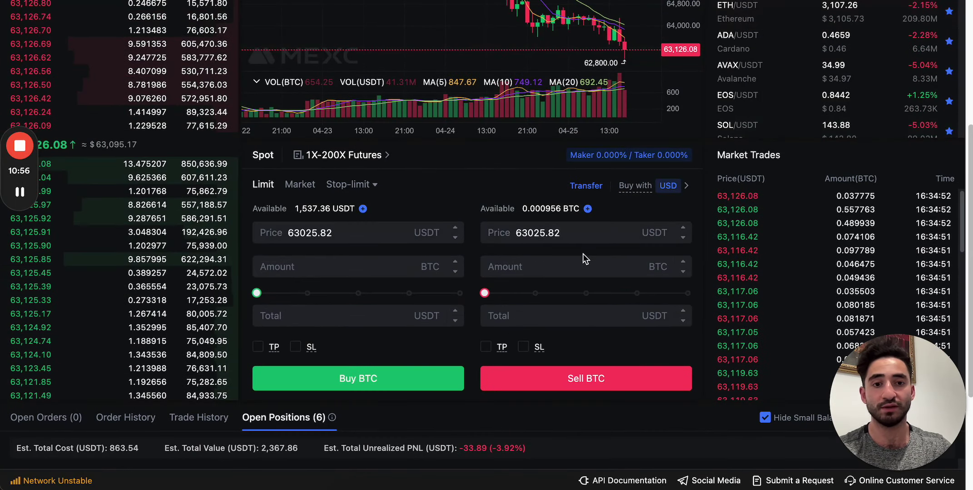
{"action": "left_click", "coordinate": [585, 237]}
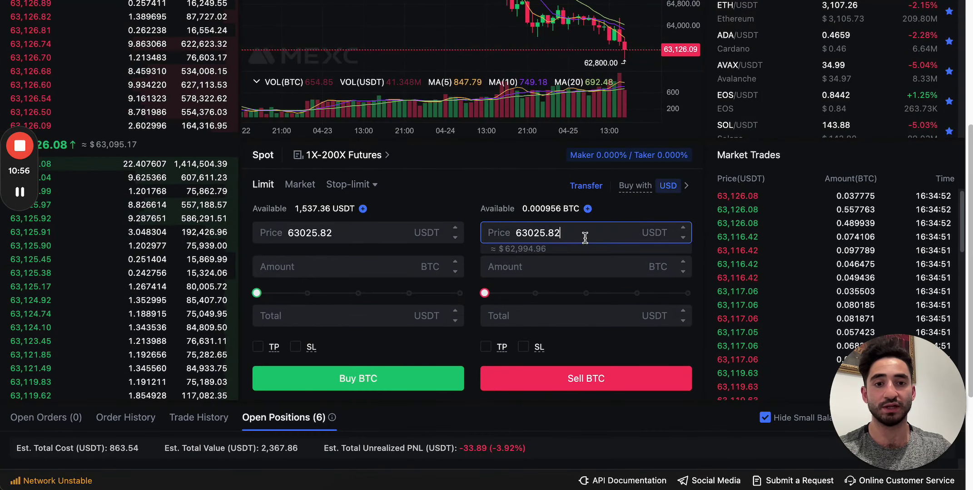
{"action": "key", "text": "BackSpace"}
{"action": "key", "text": "BackSpace"}
{"action": "key", "text": "BackSpace"}
{"action": "key", "text": "BackSpace"}
{"action": "key", "text": "BackSpace"}
{"action": "key", "text": "BackSpace"}
{"action": "key", "text": "BackSpace"}
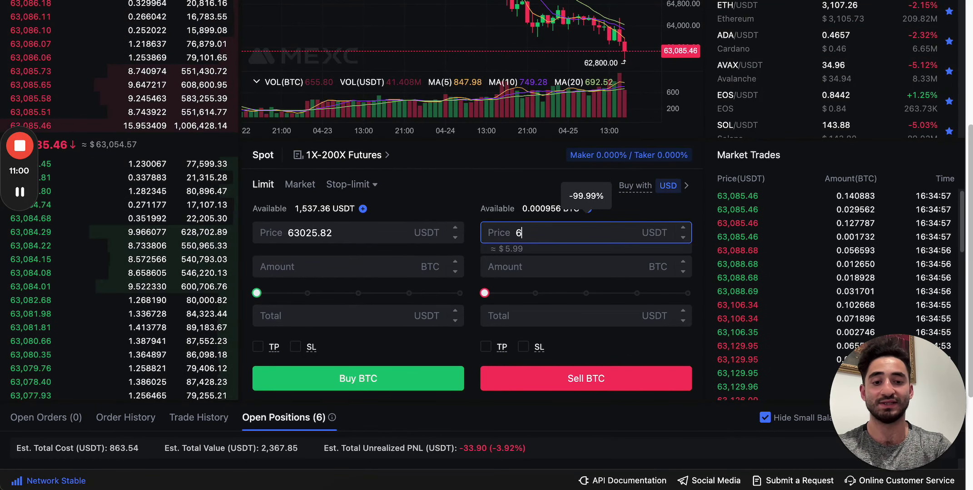
{"action": "type", "text": "80000"}
{"action": "key", "text": "BackSpace"}
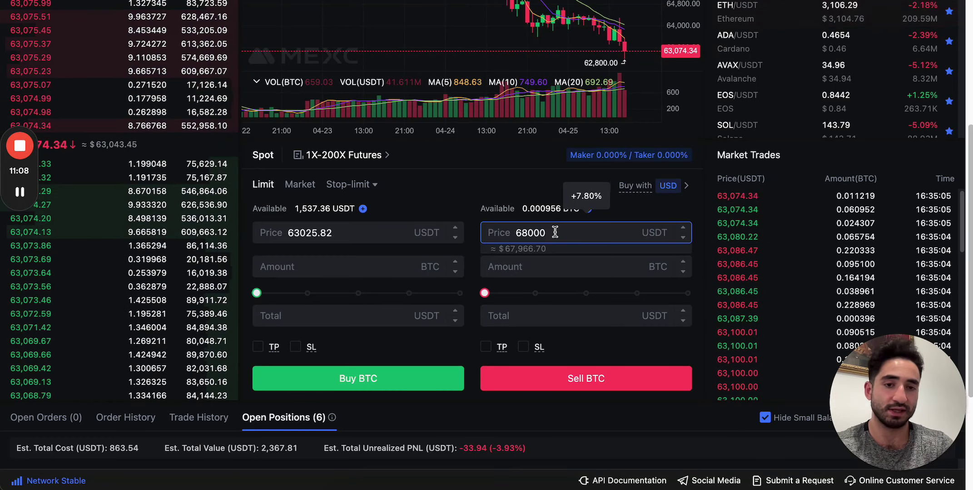
{"action": "double_click", "coordinate": [555, 232]}
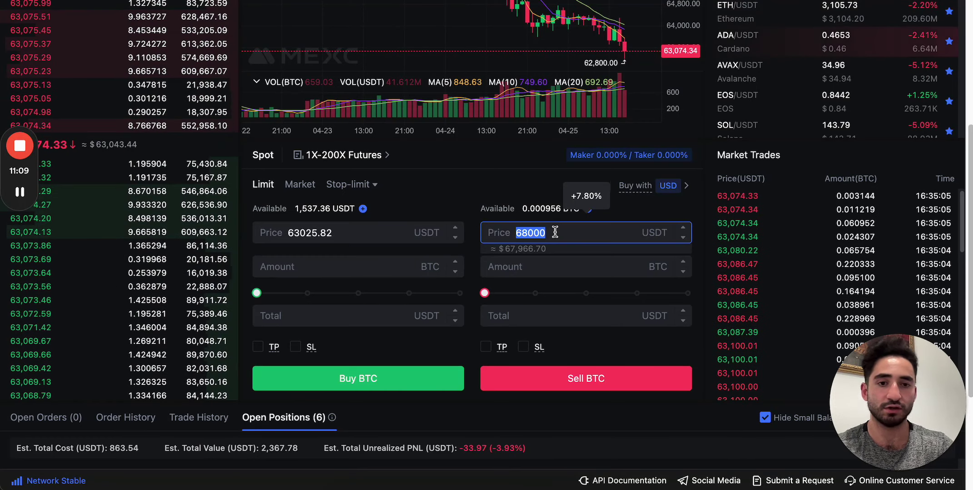
{"action": "left_click", "coordinate": [307, 186]}
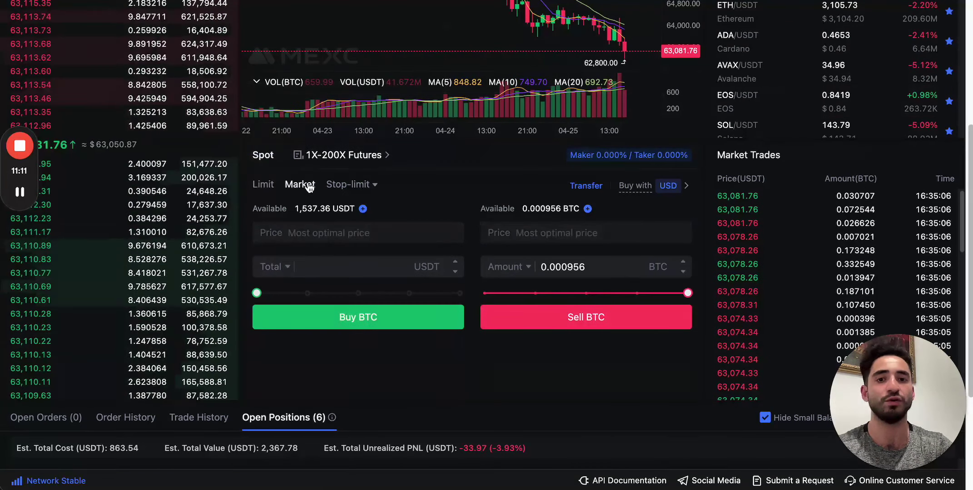
- Sell the full 0.000956 BTC balance with a market order
{"action": "left_click", "coordinate": [623, 320]}
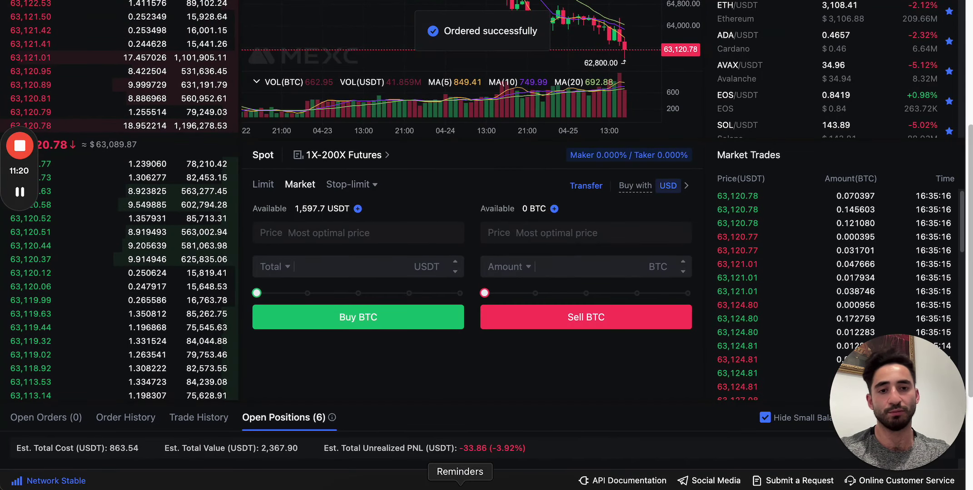
- Review the spot wallet's asset list and estimated balance, checking the USDT and BTC holdings after the sale
{"action": "scroll", "coordinate": [439, 456], "scroll_direction": "down", "scroll_amount": 4}
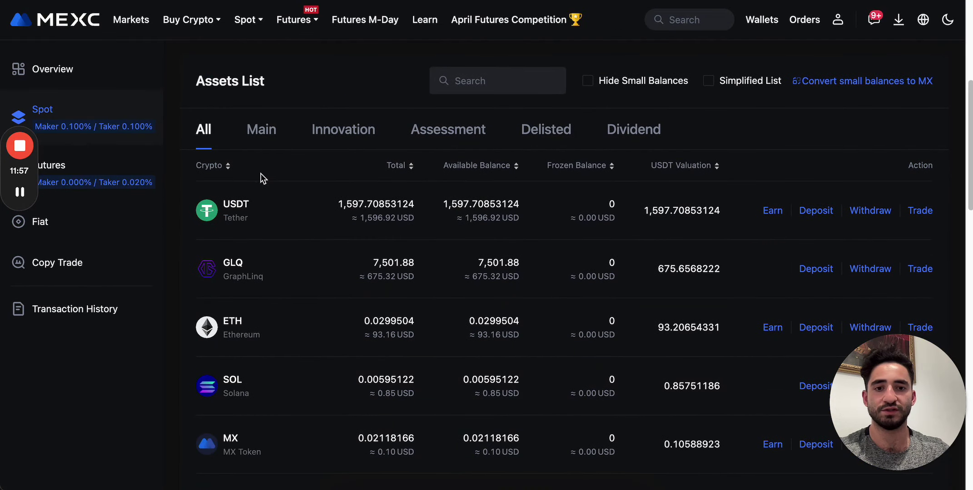
{"action": "scroll", "coordinate": [317, 387], "scroll_direction": "down", "scroll_amount": 3}
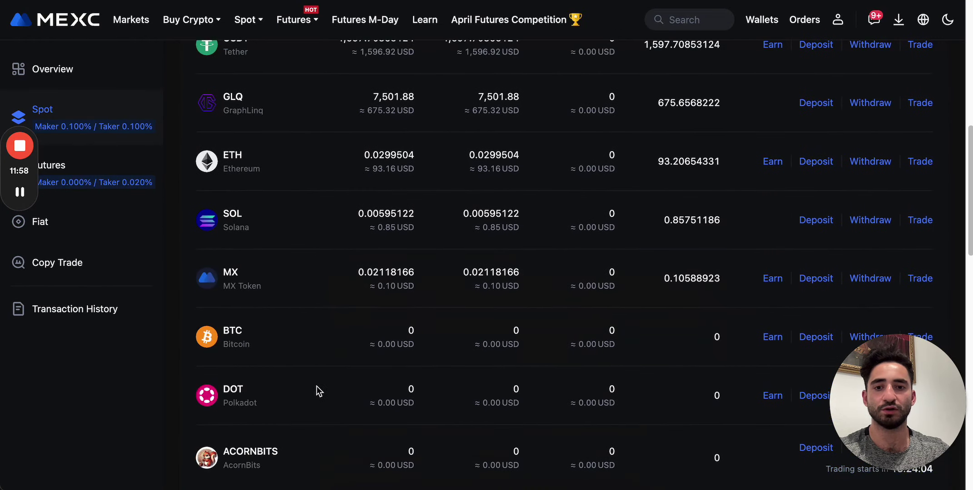
{"action": "scroll", "coordinate": [400, 402], "scroll_direction": "up", "scroll_amount": 8}
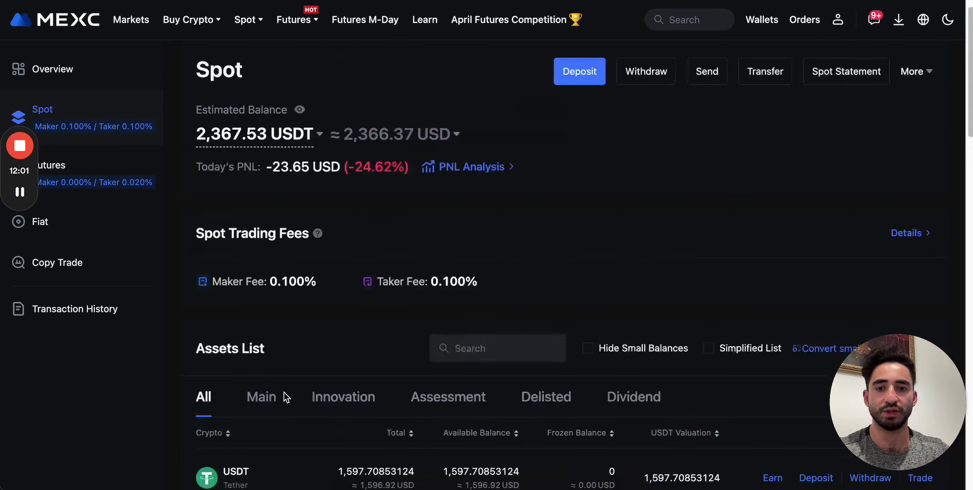
{"action": "scroll", "coordinate": [268, 363], "scroll_direction": "down", "scroll_amount": 2}
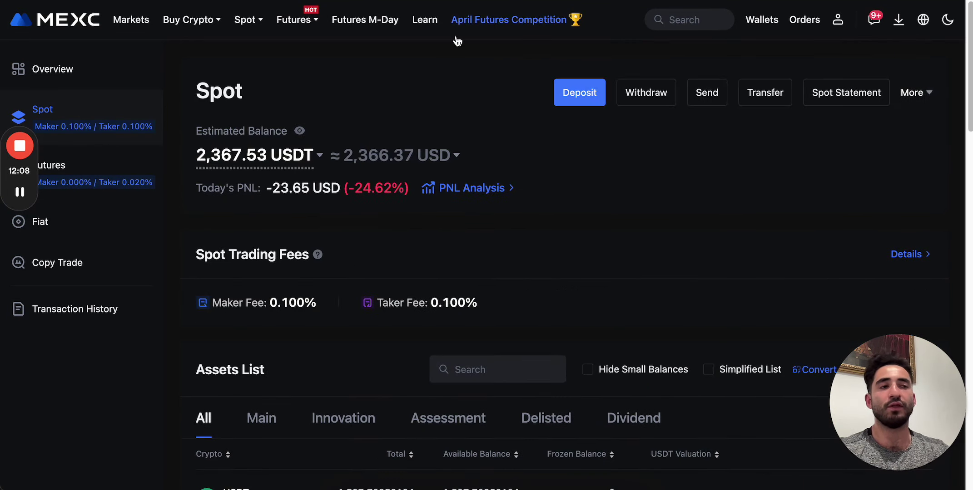
{"action": "scroll", "coordinate": [433, 386], "scroll_direction": "up", "scroll_amount": 3}
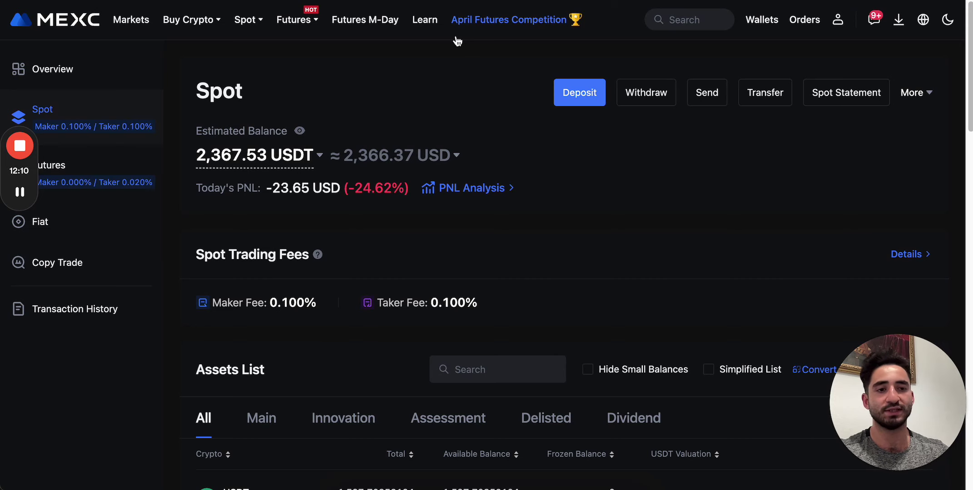
{"action": "left_click_drag", "start_coordinate": [856, 479], "coordinate": [162, 483]}
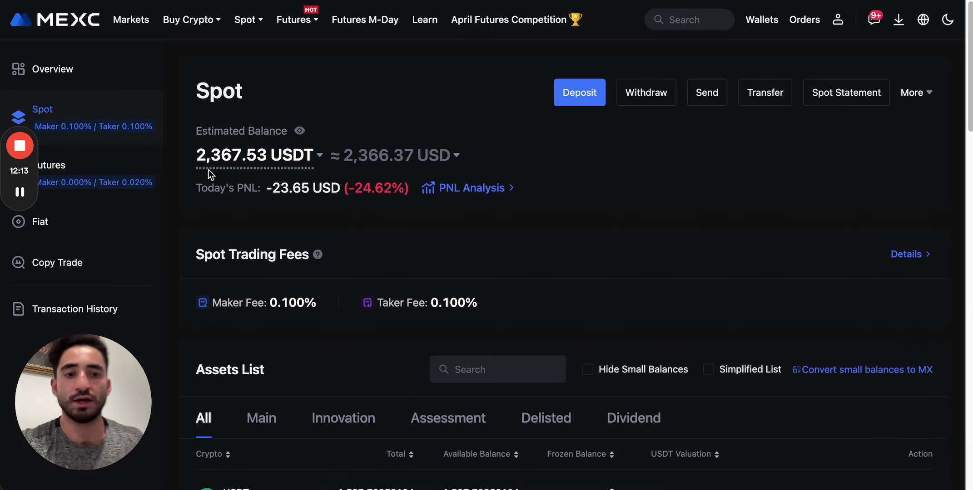